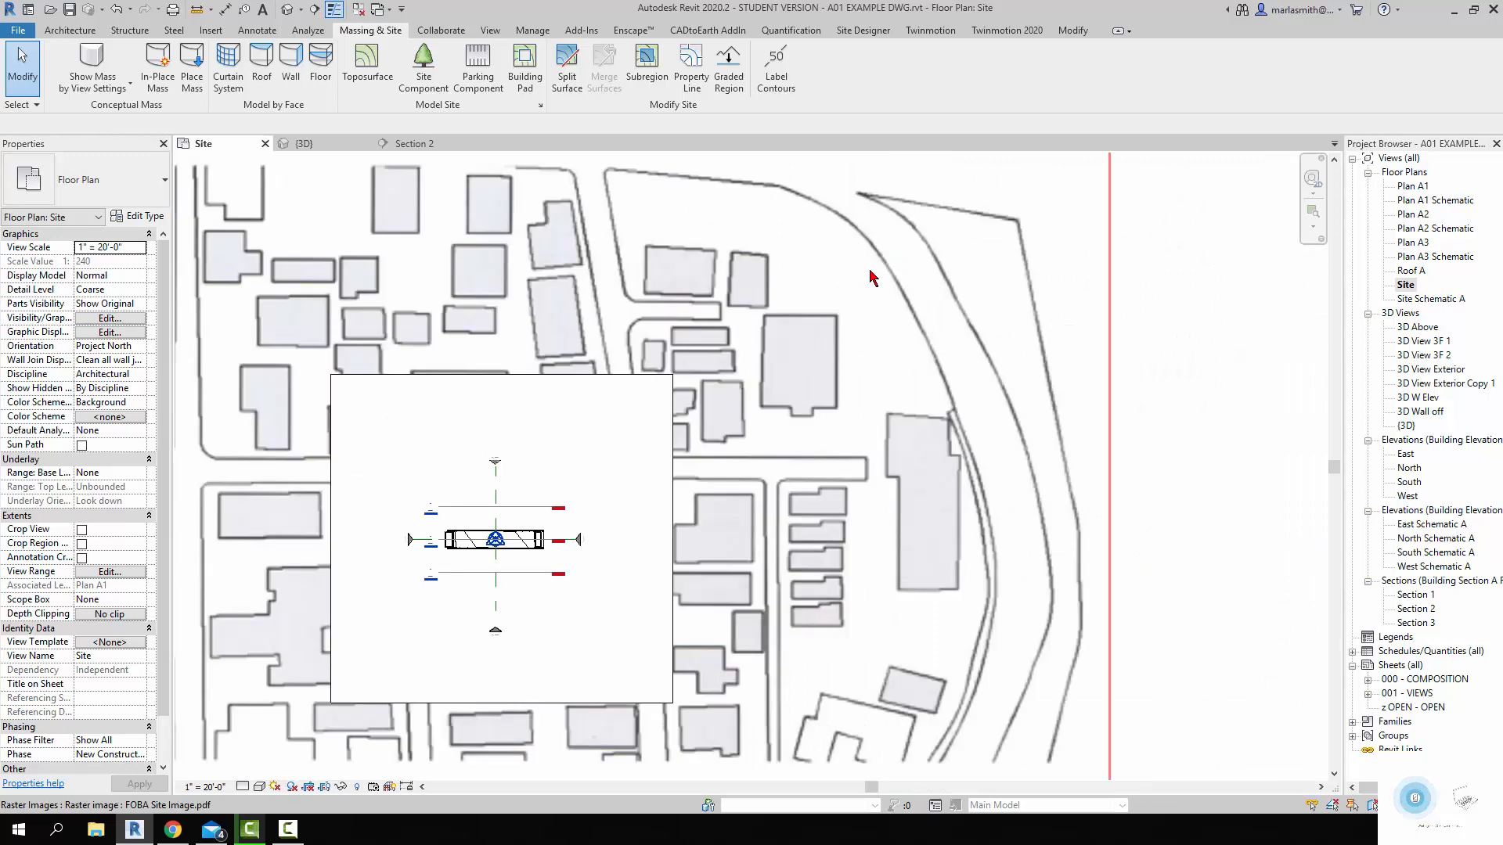
# Step: Close the inactive views and display the Site floor plan in the Wireframe visual style
pyautogui.scroll(2, 290, 644)
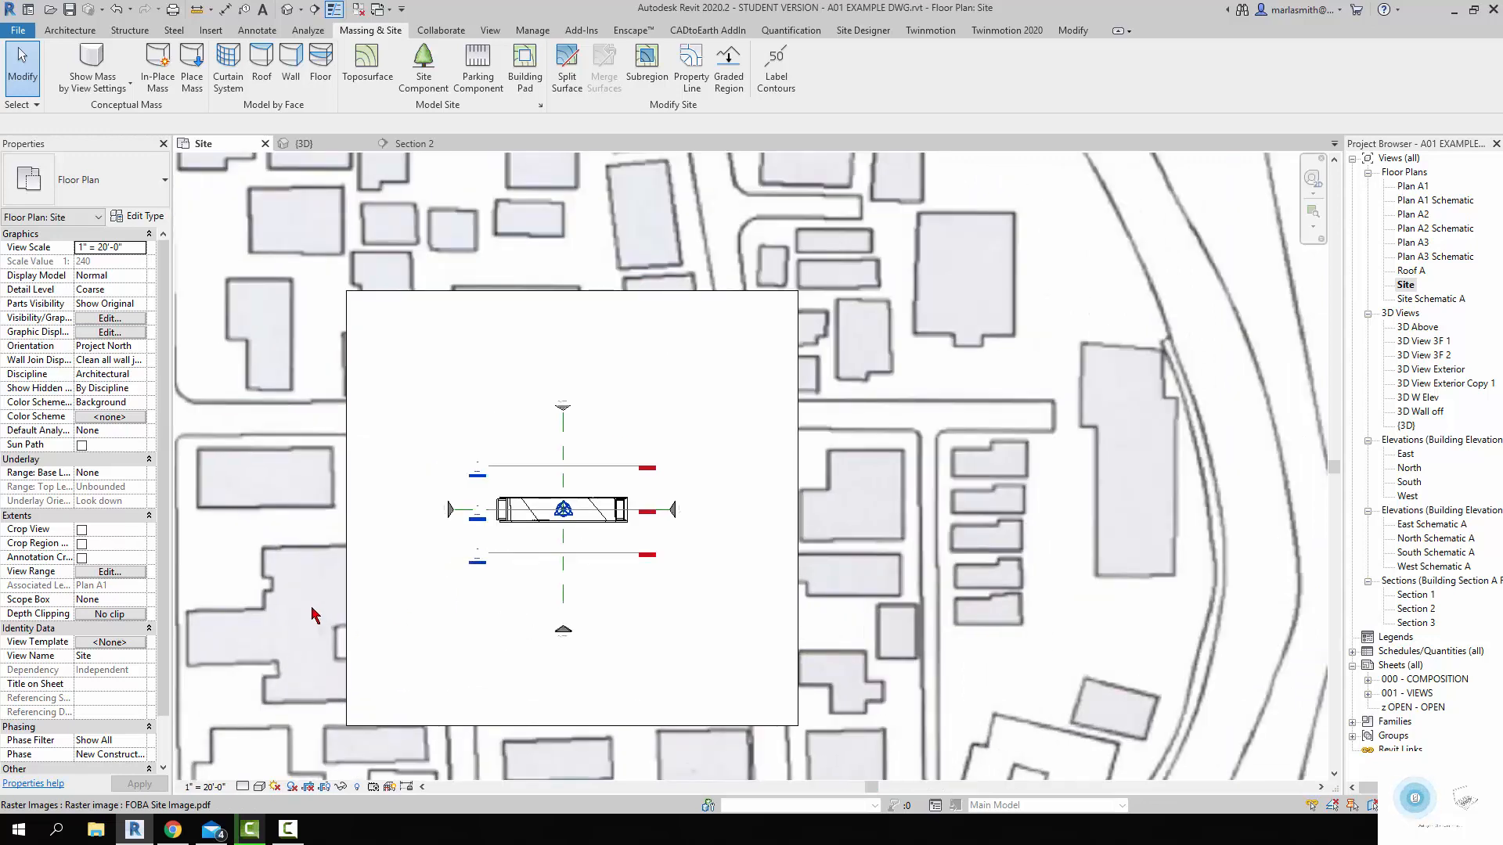
pyautogui.moveTo(312, 615); pyautogui.dragTo(436, 543, button='middle')
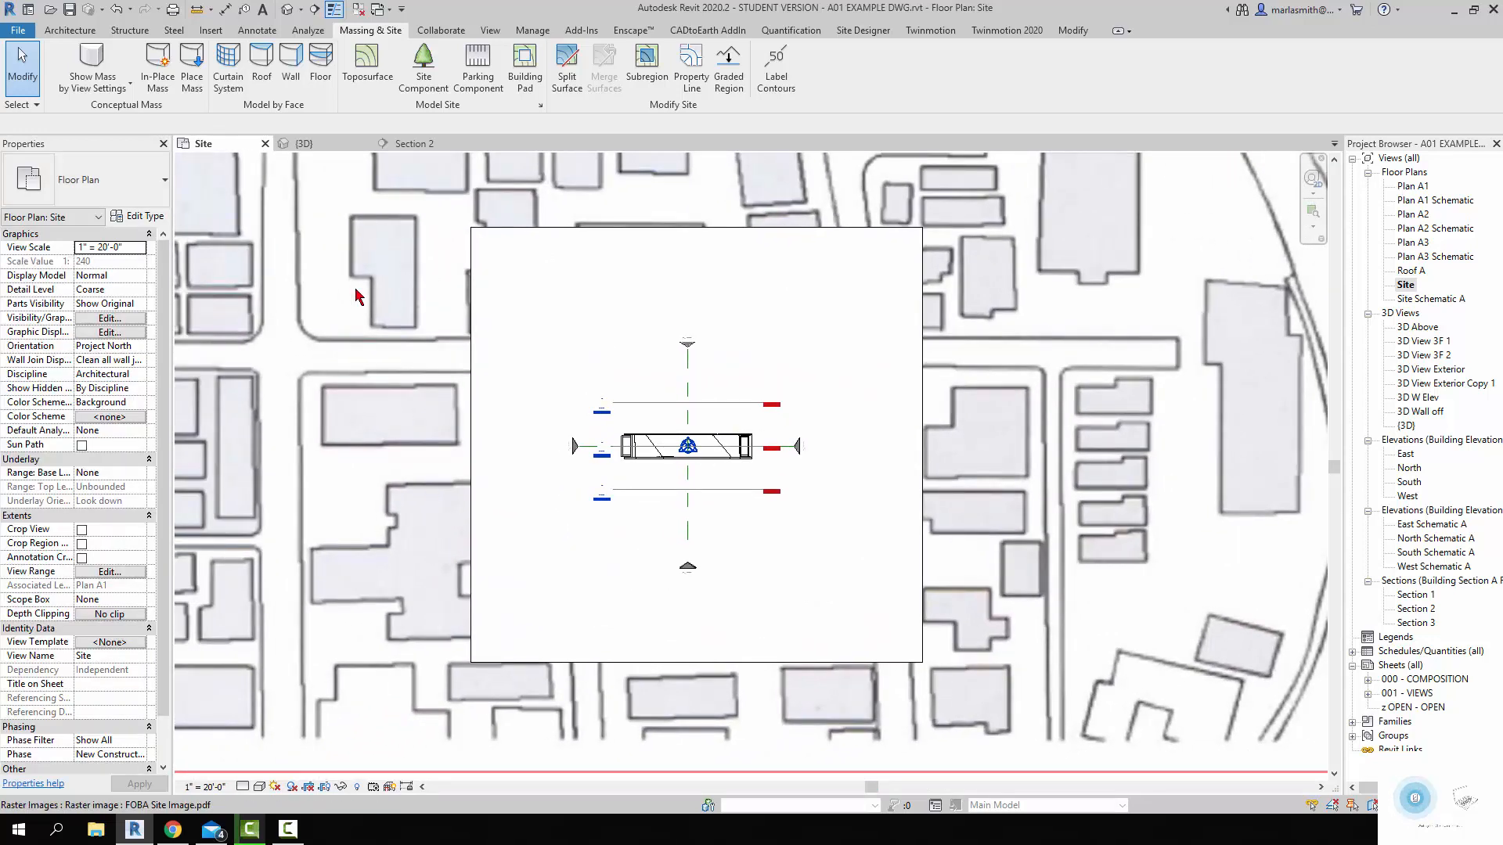
pyautogui.click(359, 8)
pyautogui.click(259, 786)
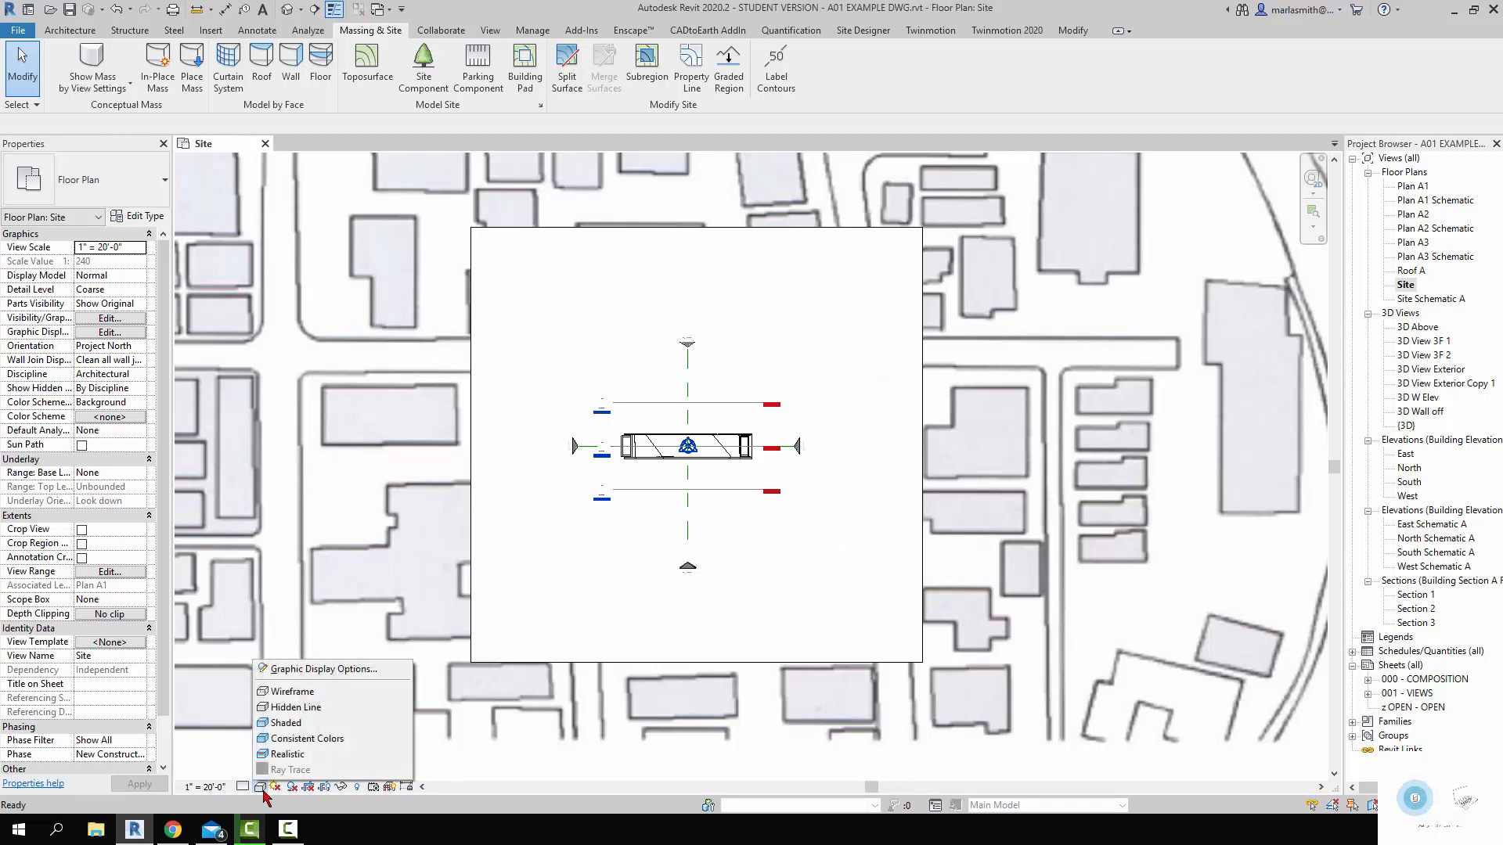
pyautogui.click(291, 697)
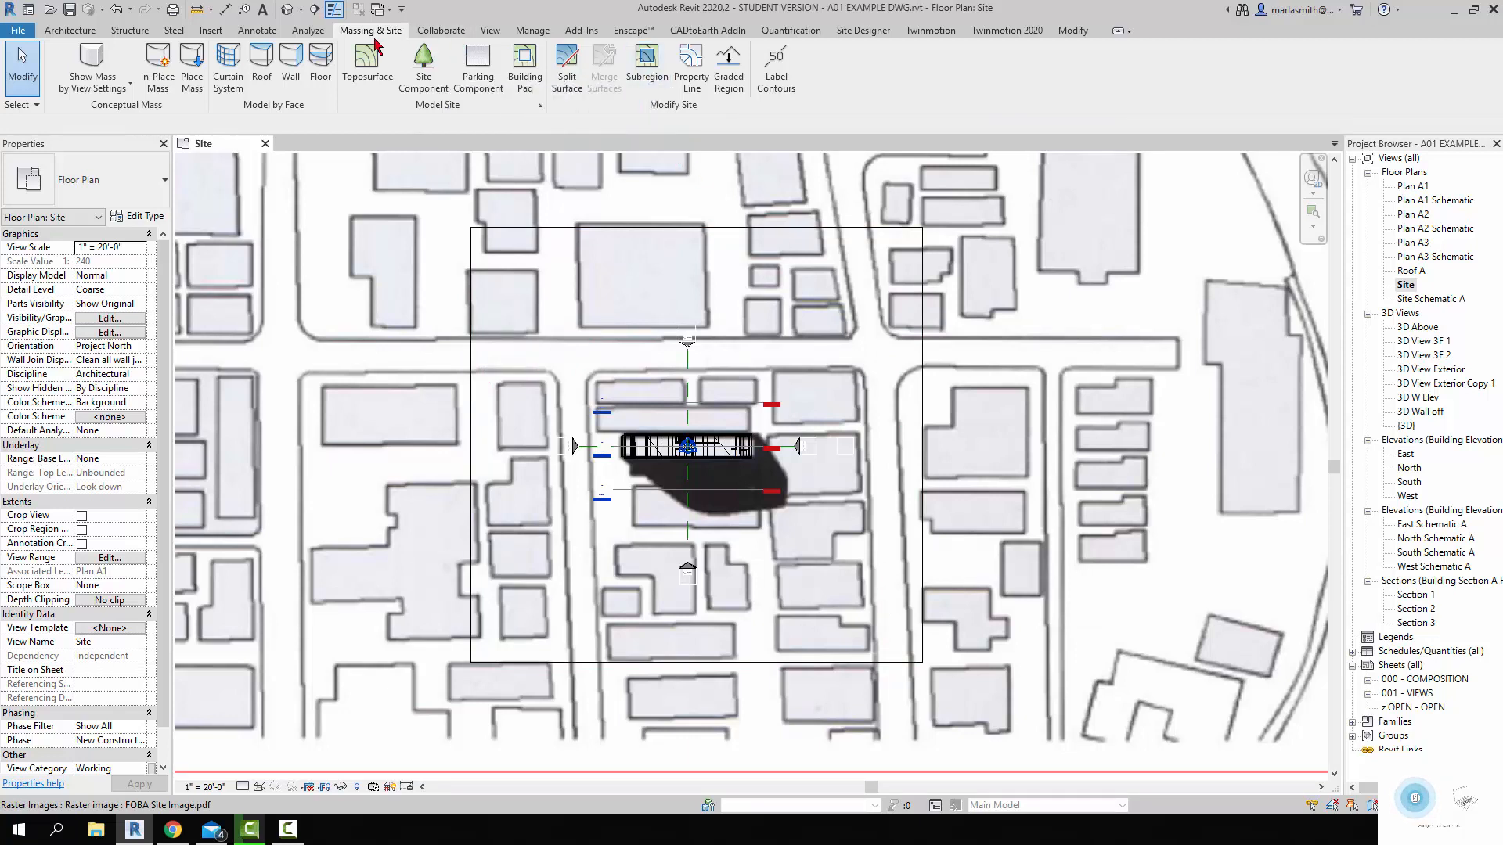
# Step: Start a Subregion without saving the project and trace the main street's north edge from the toposurface's west edge to the side-street corner
pyautogui.click(649, 78)
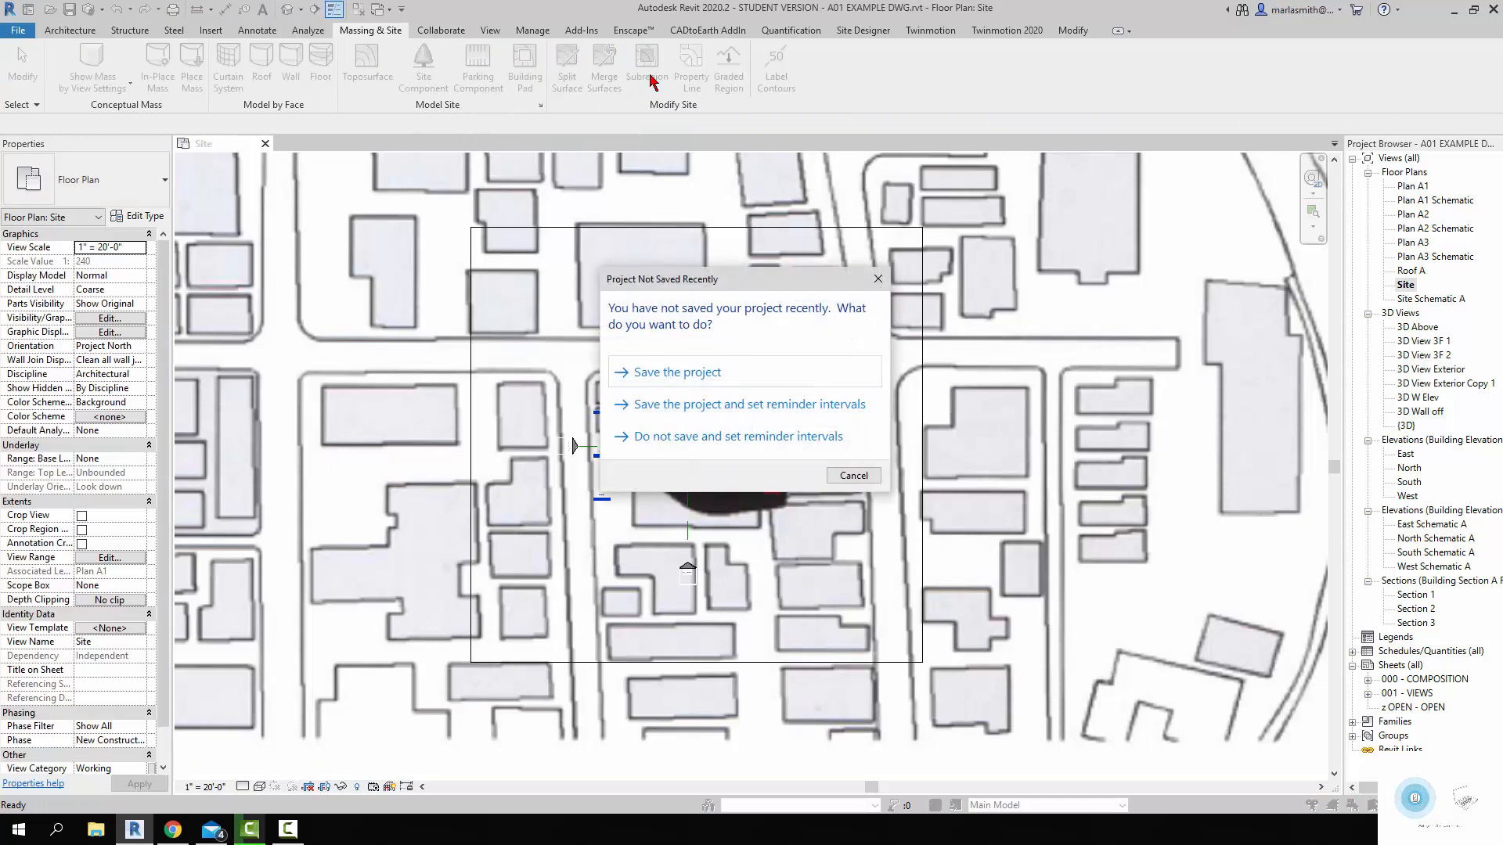
pyautogui.click(851, 476)
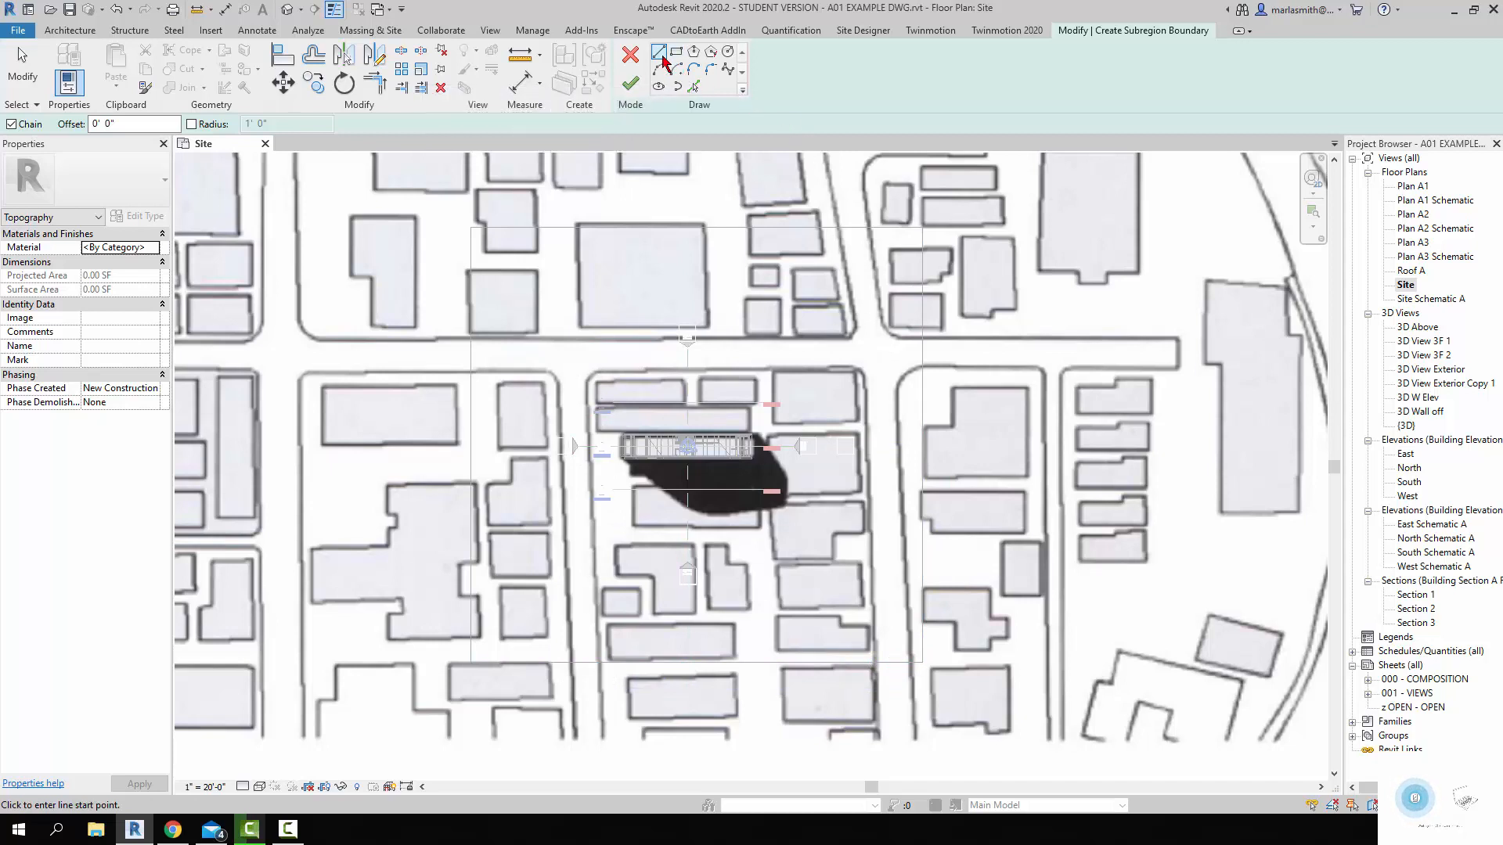
pyautogui.click(469, 338)
pyautogui.scroll(5, 849, 335)
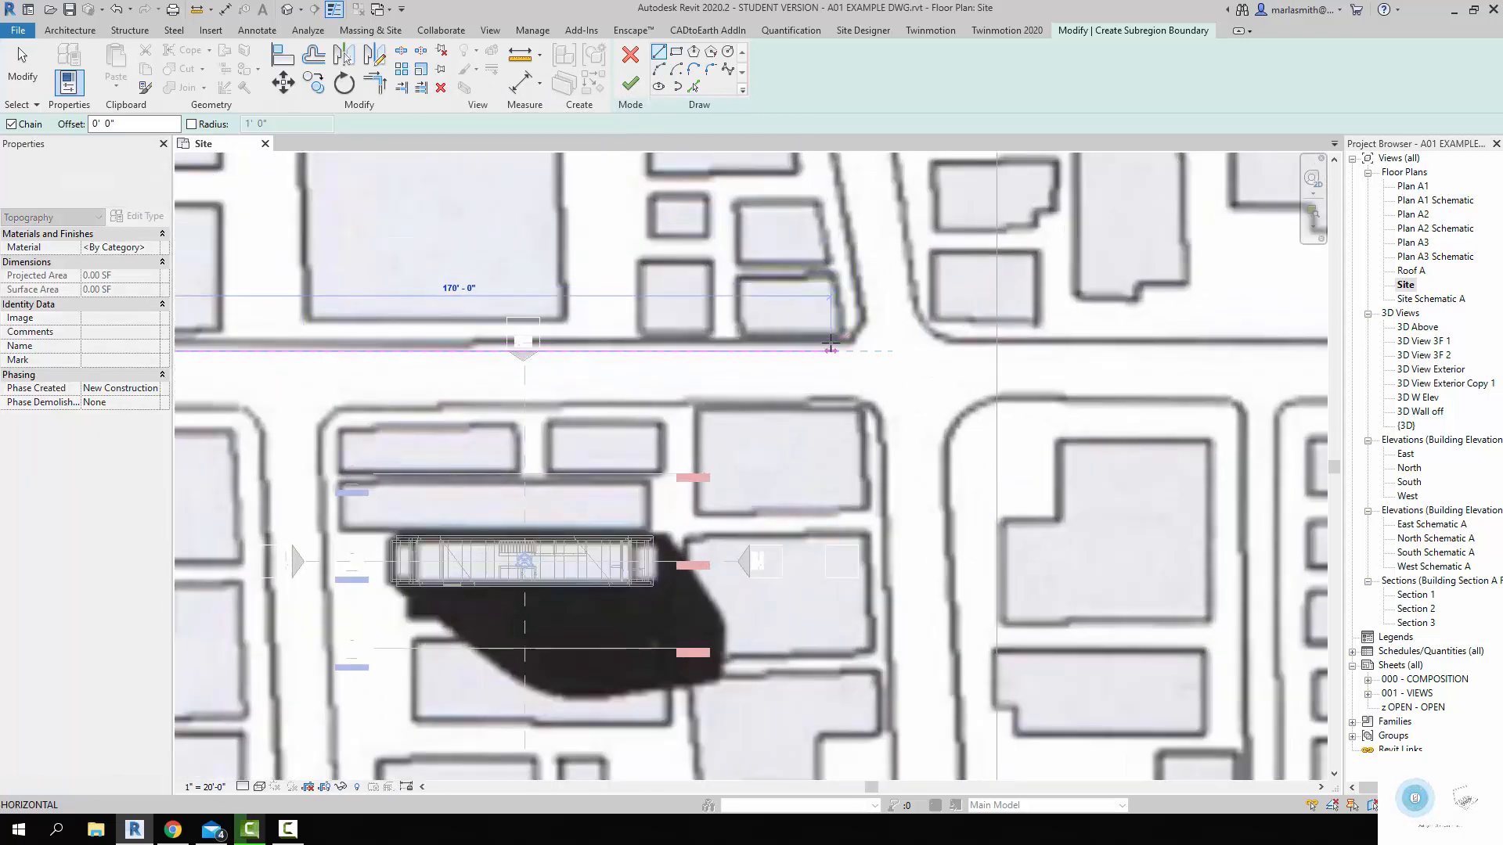
pyautogui.click(856, 333)
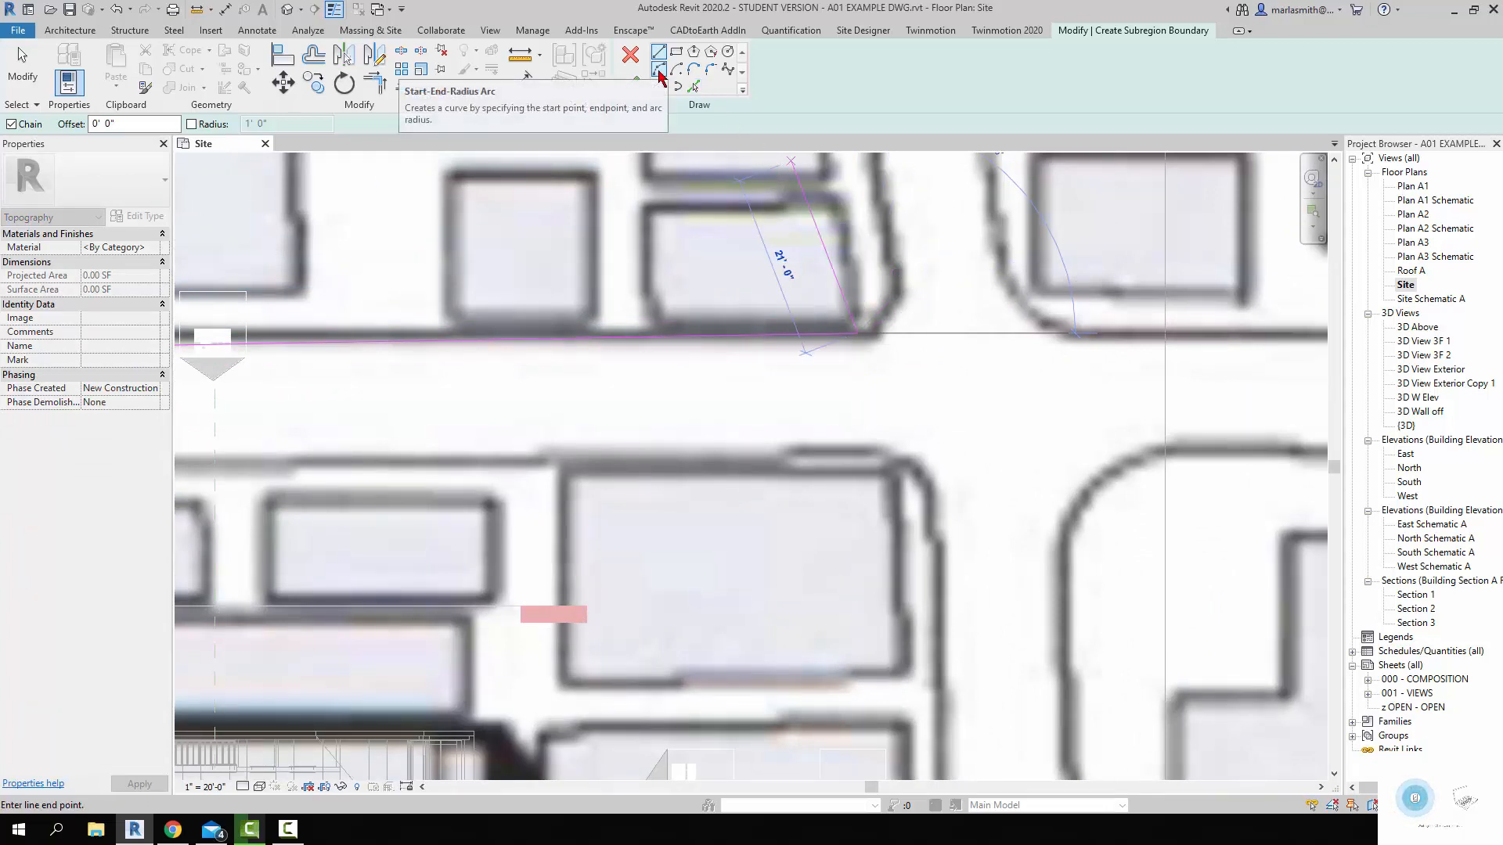
# Step: Round the corner with a start-end-radius arc and trace the side street's west edge about 42'-9" up to the toposurface's north edge
pyautogui.click(659, 70)
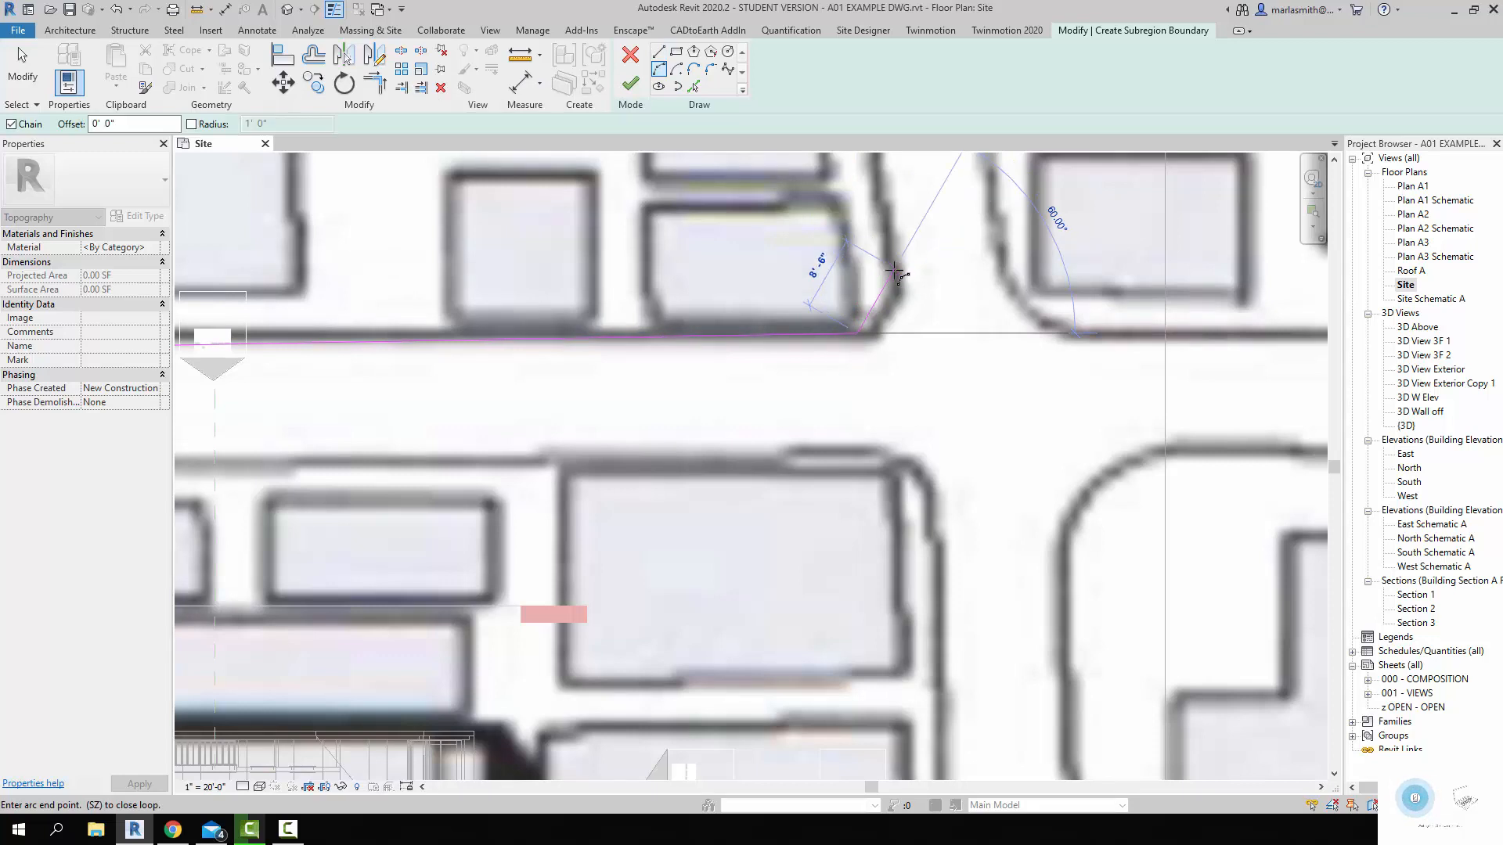
pyautogui.click(894, 311)
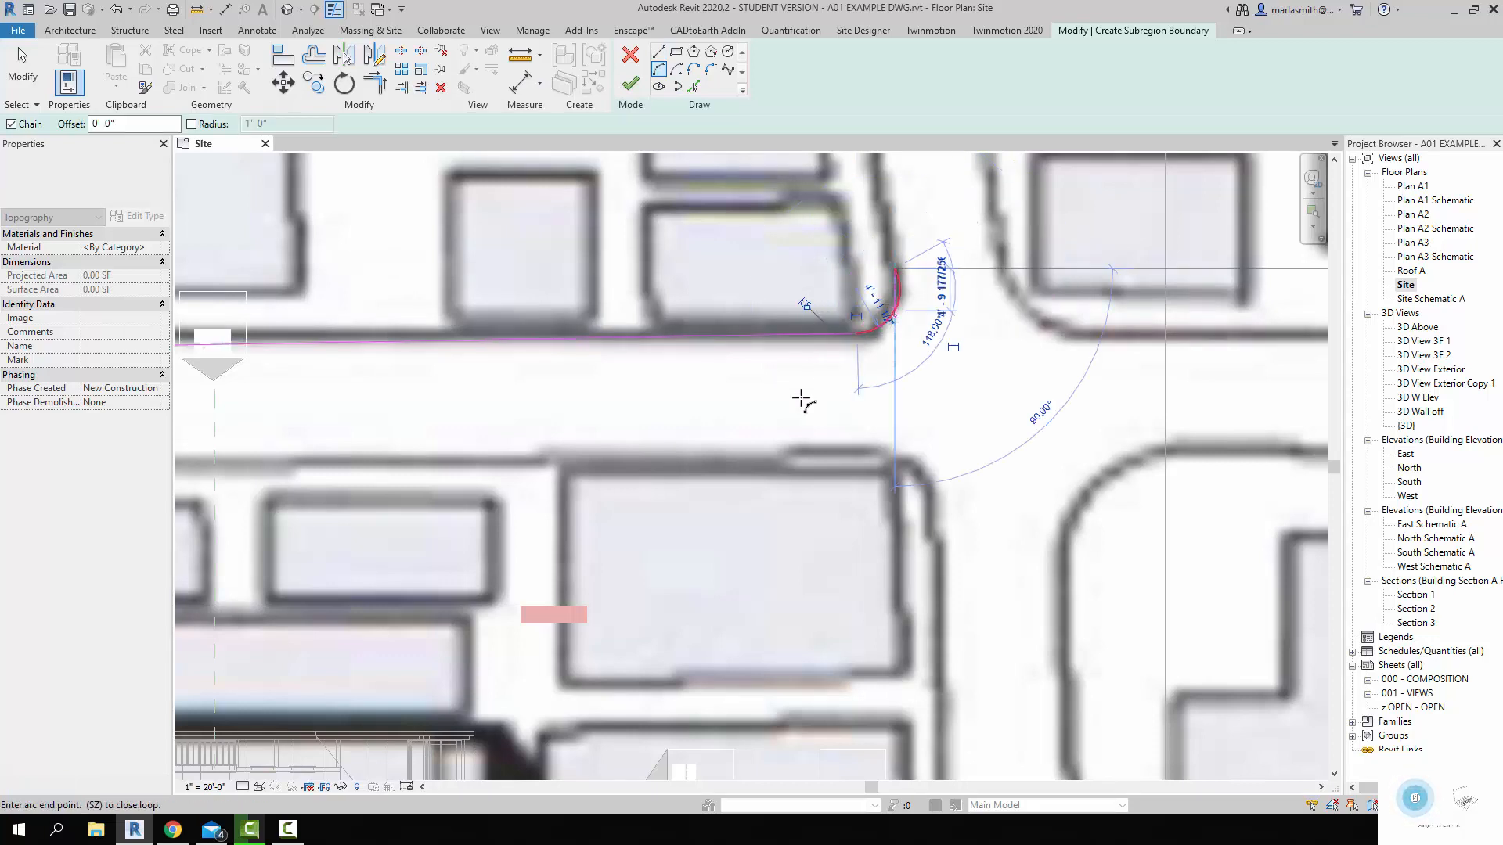
pyautogui.scroll(-4, 802, 415)
pyautogui.click(658, 51)
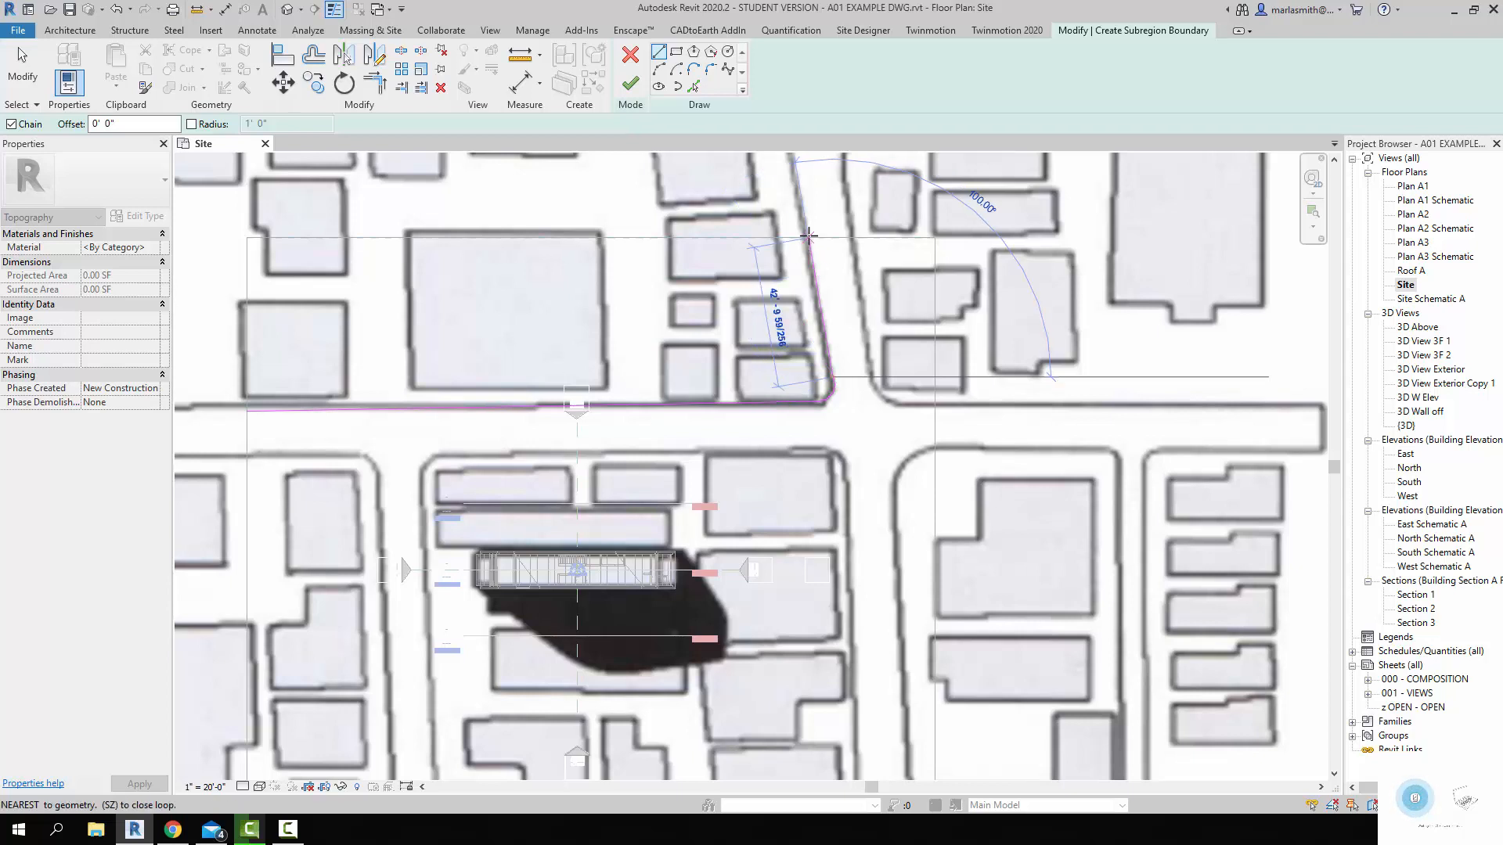
pyautogui.scroll(5, 809, 235)
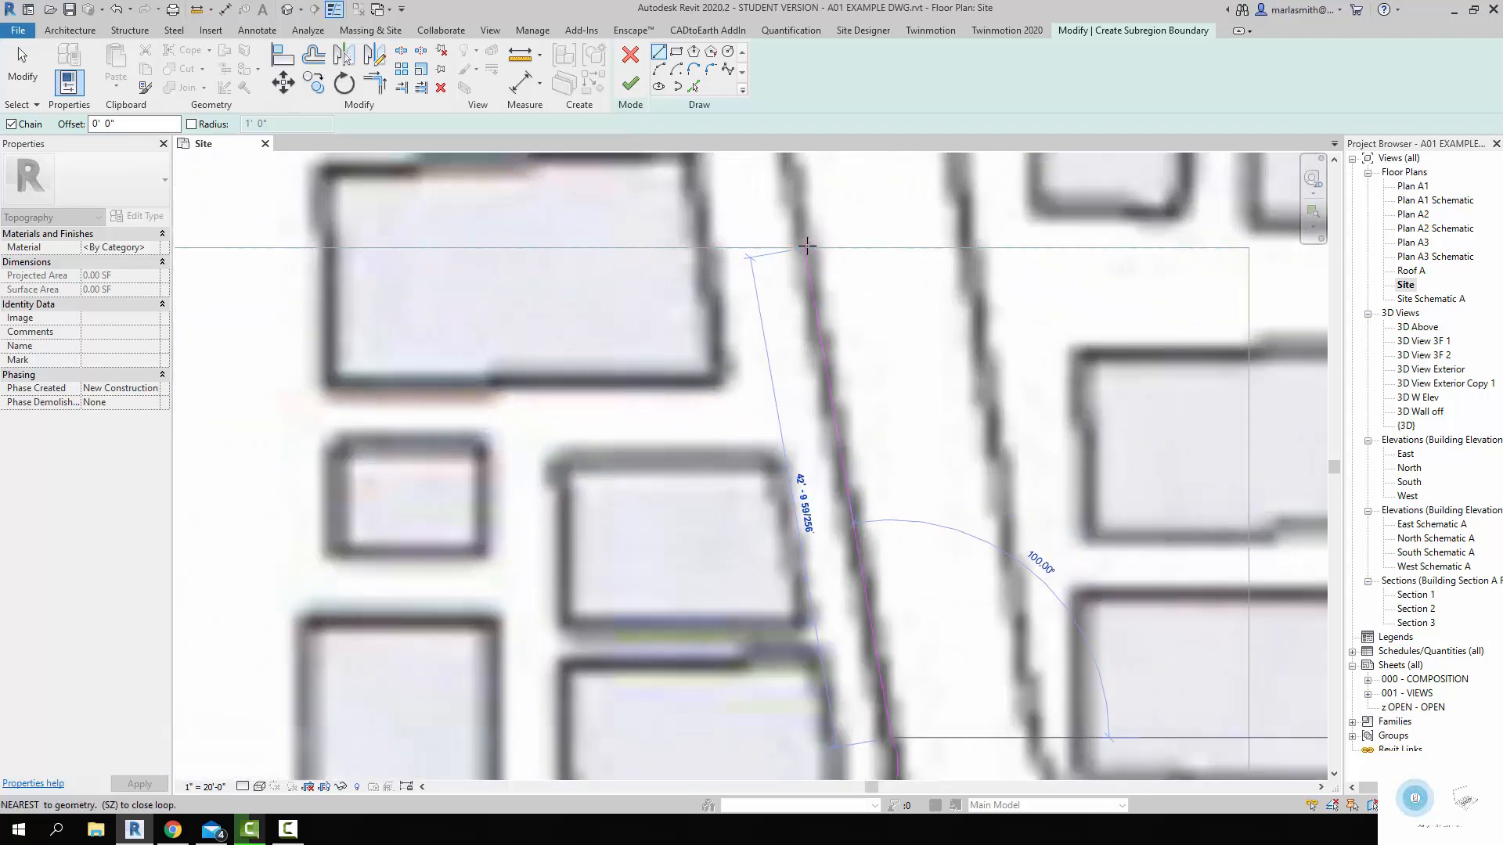
pyautogui.click(806, 247)
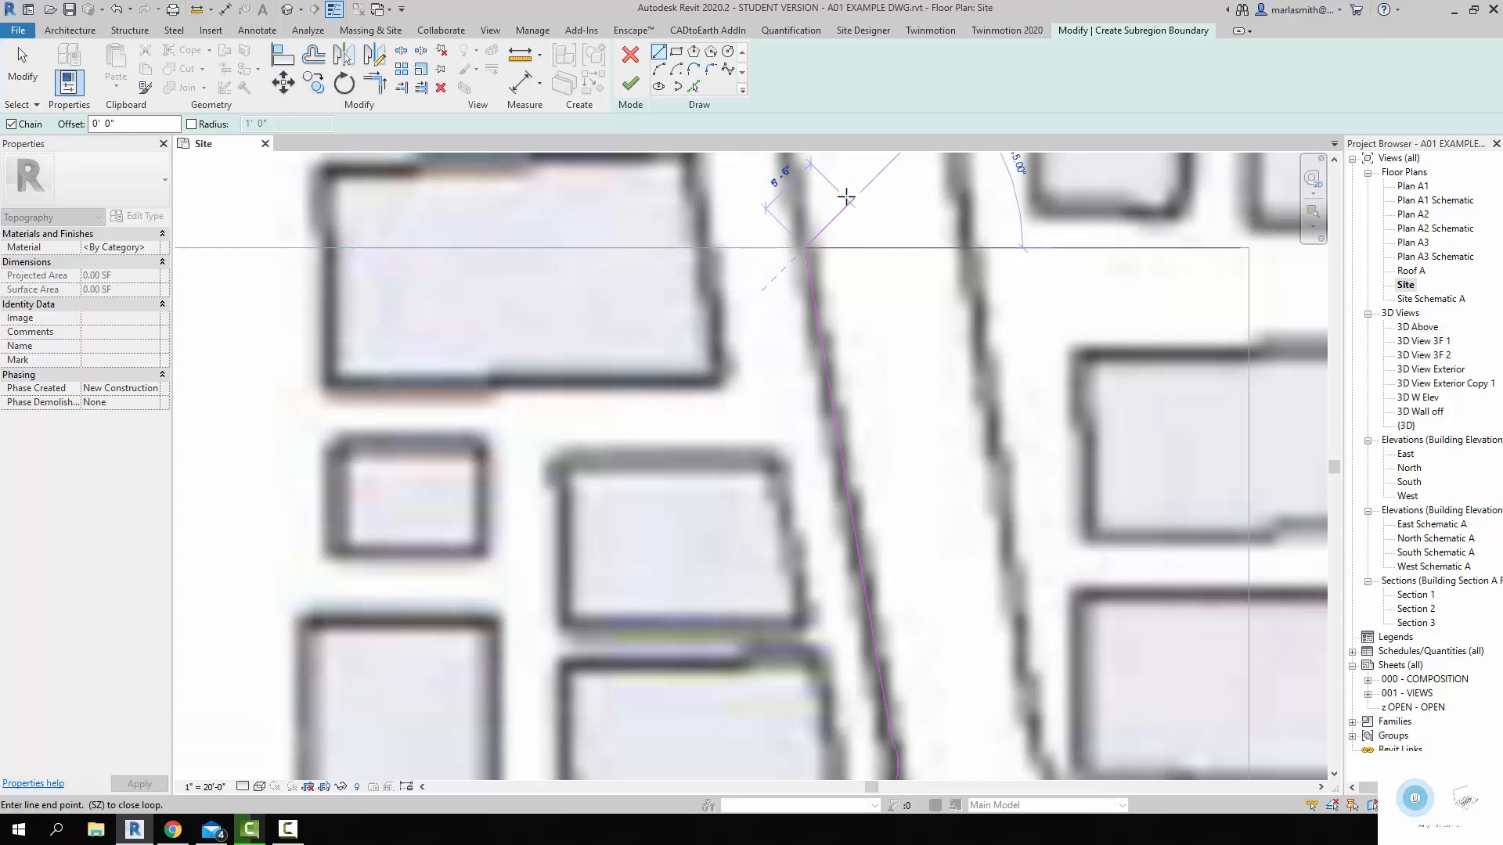
# Step: Cross the side street with a 14'-6" horizontal line and trace its east edge about 40'-6" down to the corner
pyautogui.click(973, 249)
pyautogui.click(973, 249)
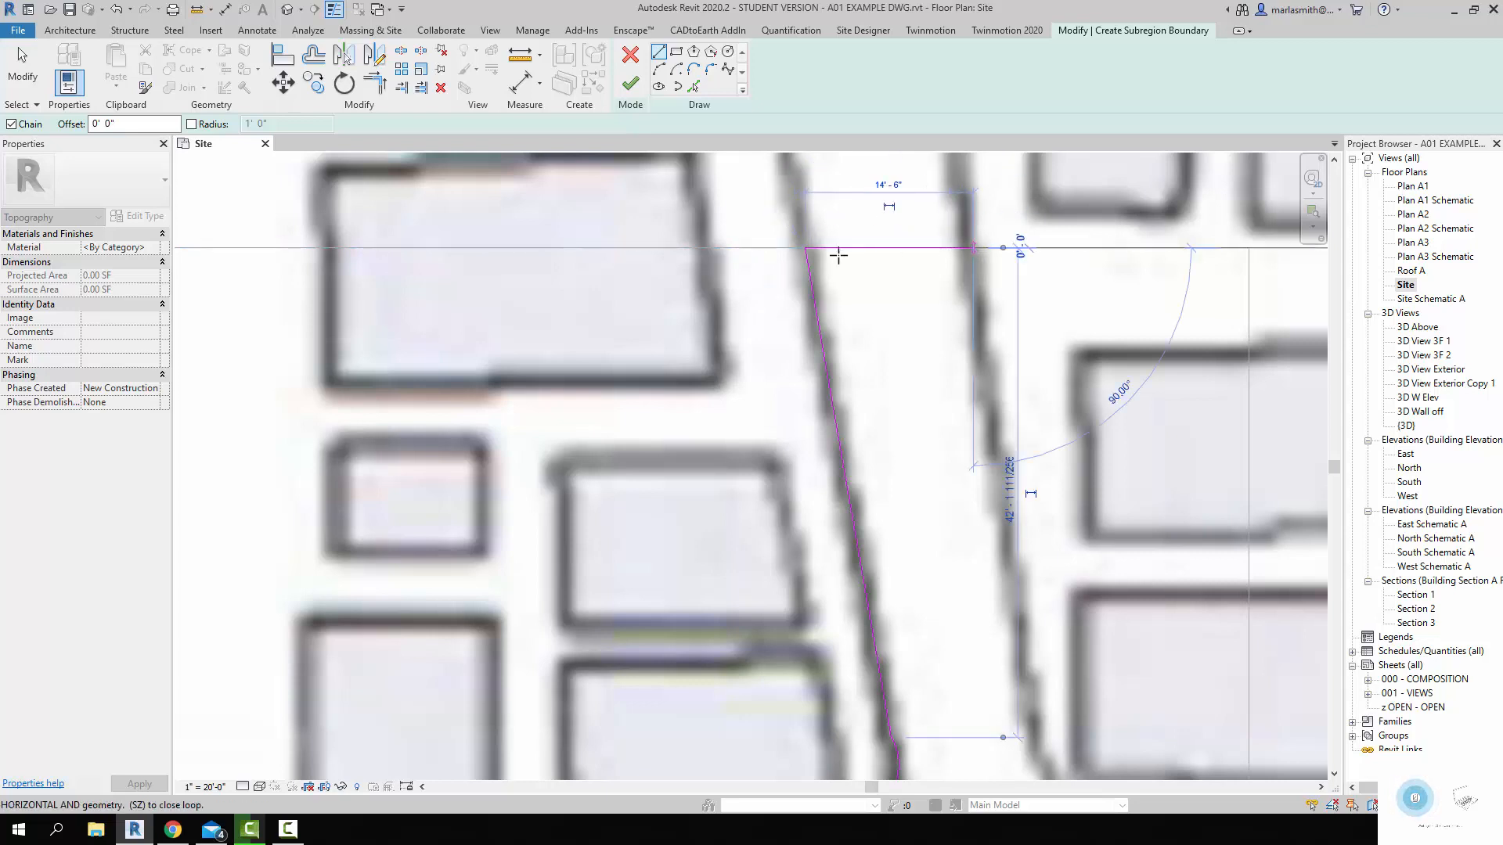
pyautogui.scroll(-4, 841, 274)
pyautogui.scroll(3, 969, 539)
pyautogui.scroll(1, 968, 539)
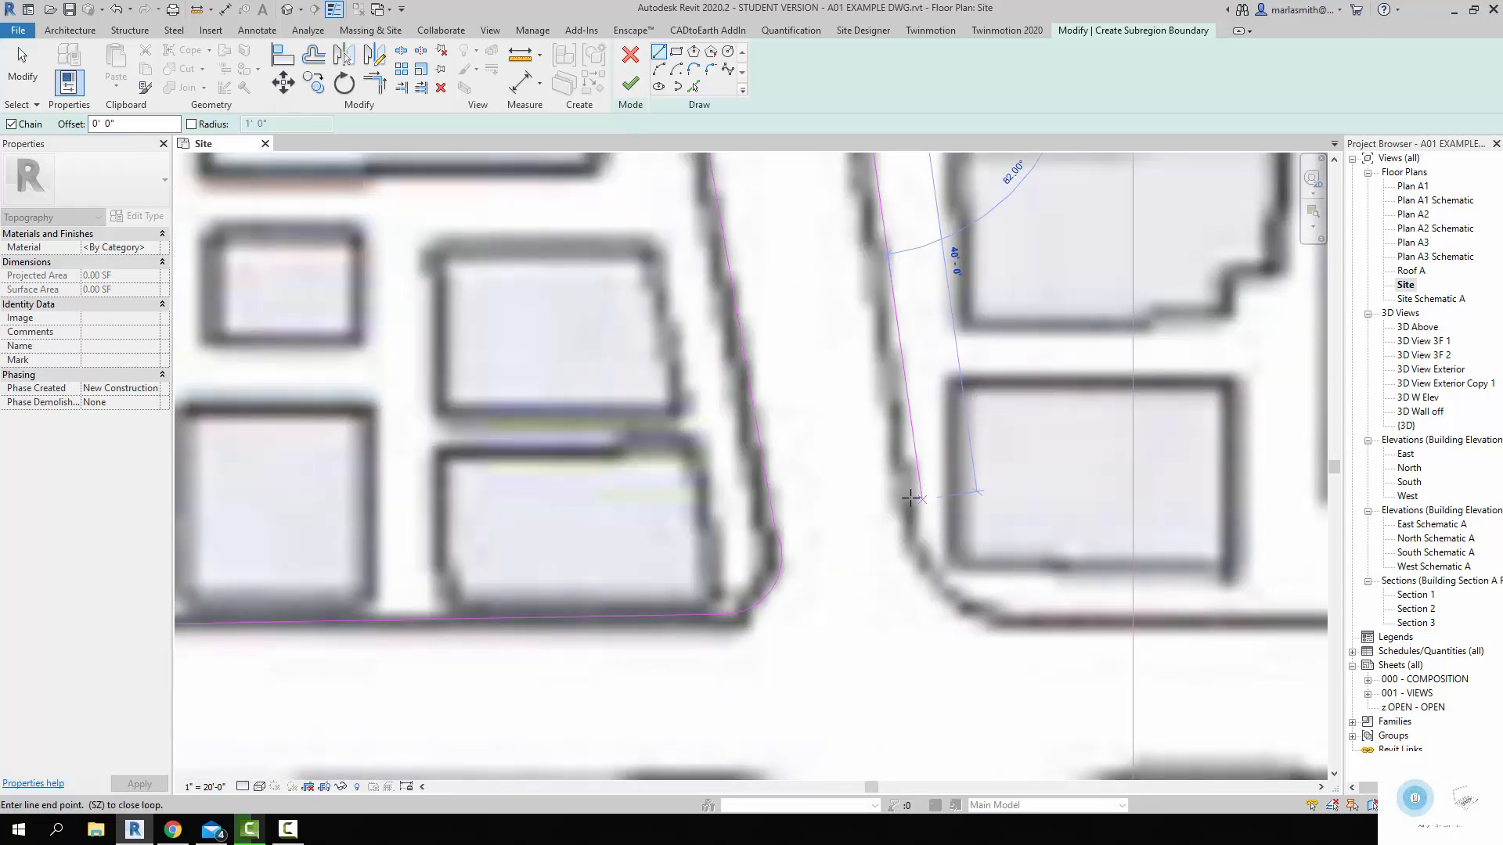
pyautogui.click(905, 506)
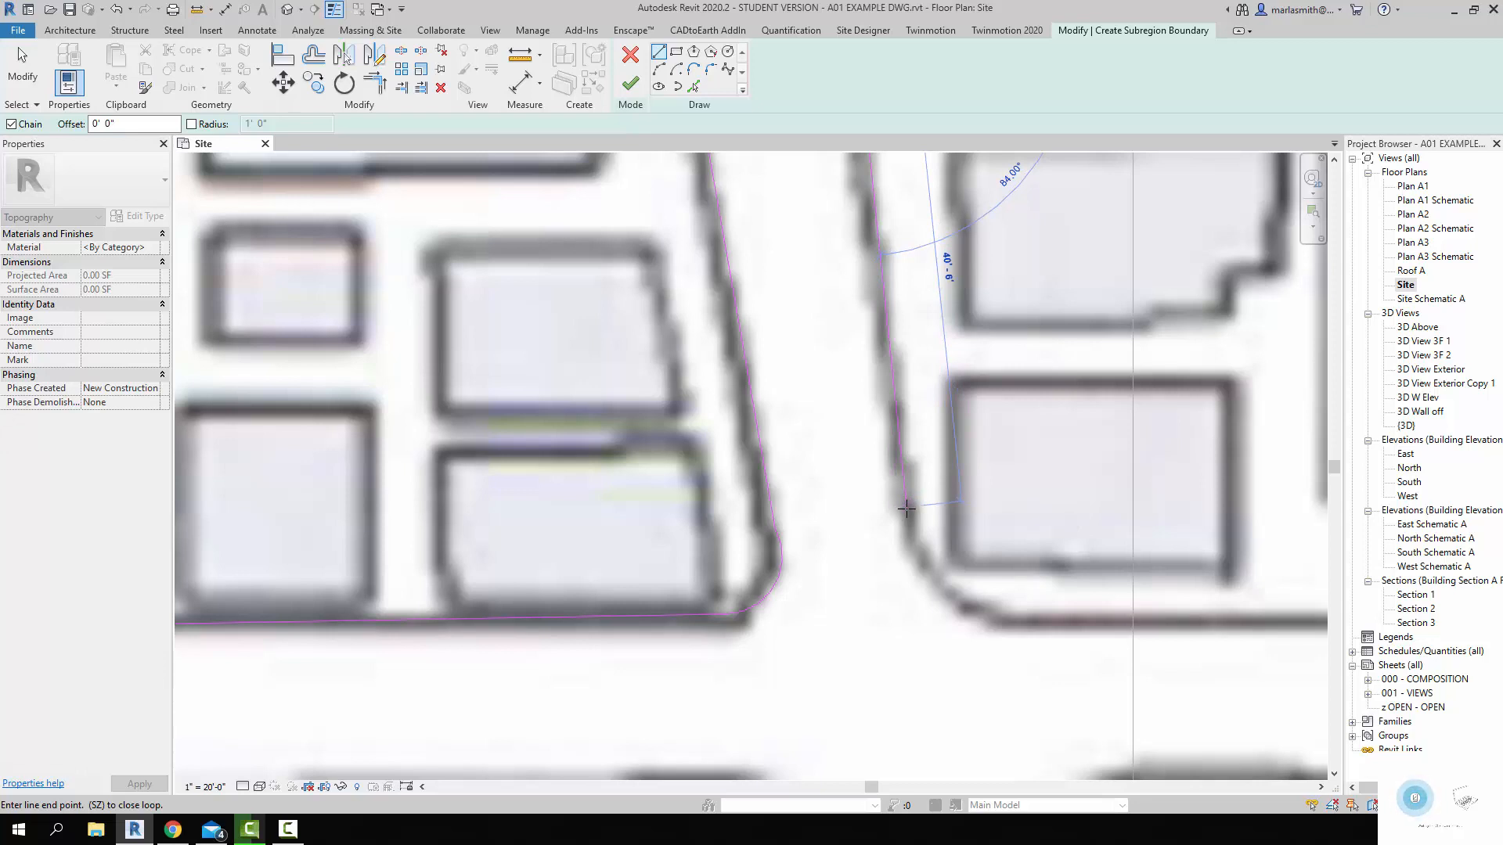
pyautogui.scroll(-2, 839, 436)
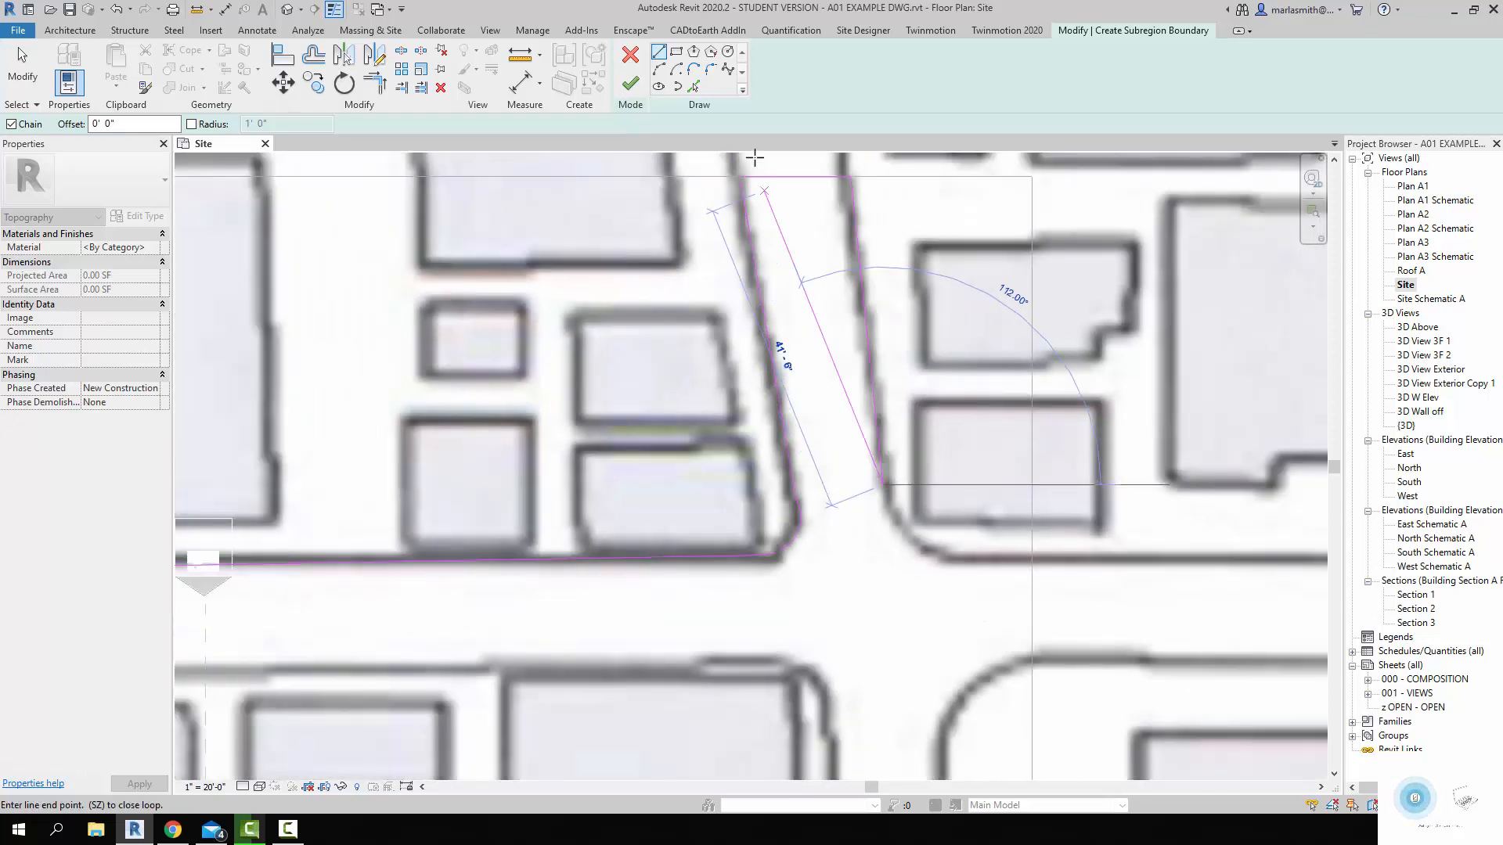
# Step: Round the northeast corner with an arc of about 10'-3" radius and continue the boundary straight to the toposurface's east edge
pyautogui.click(658, 70)
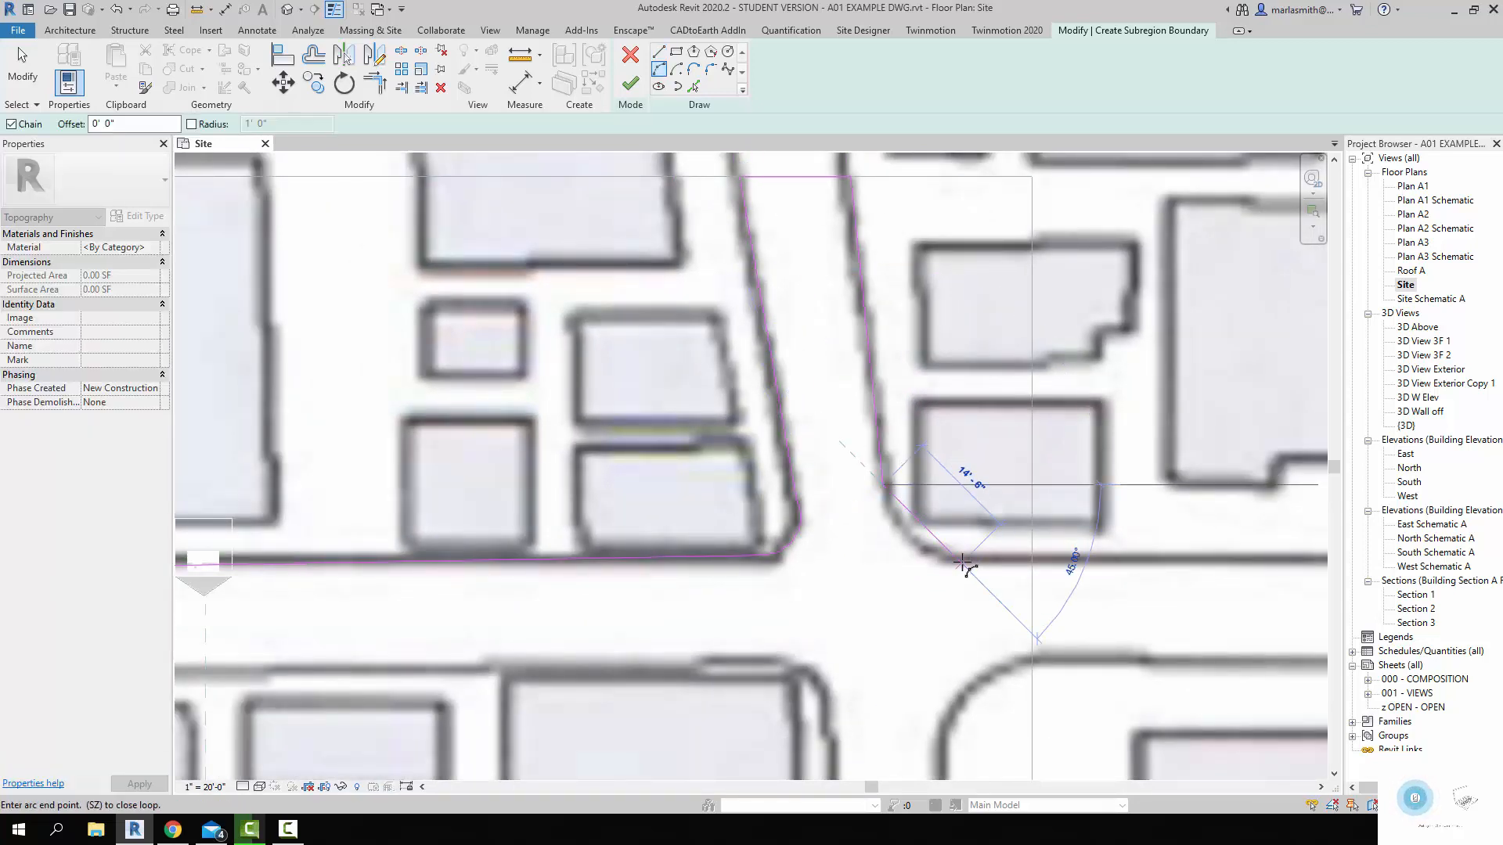
pyautogui.click(939, 558)
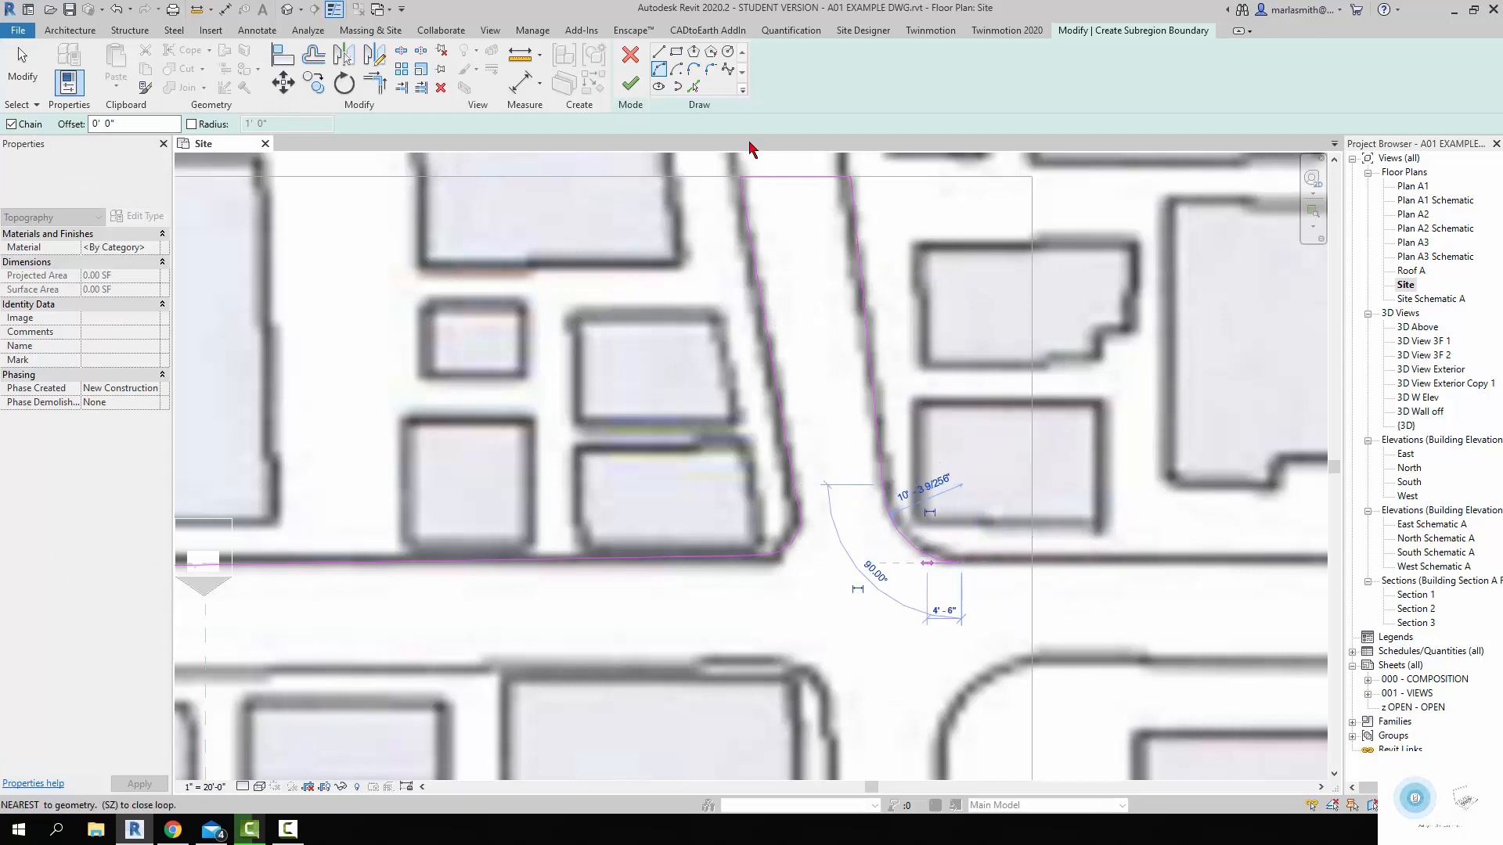
pyautogui.click(658, 52)
pyautogui.moveTo(598, 359)
pyautogui.mouseDown(button='middle')
pyautogui.moveTo(648, 403)
pyautogui.moveTo(1083, 477)
pyautogui.moveTo(571, 473)
pyautogui.mouseUp(button='middle')
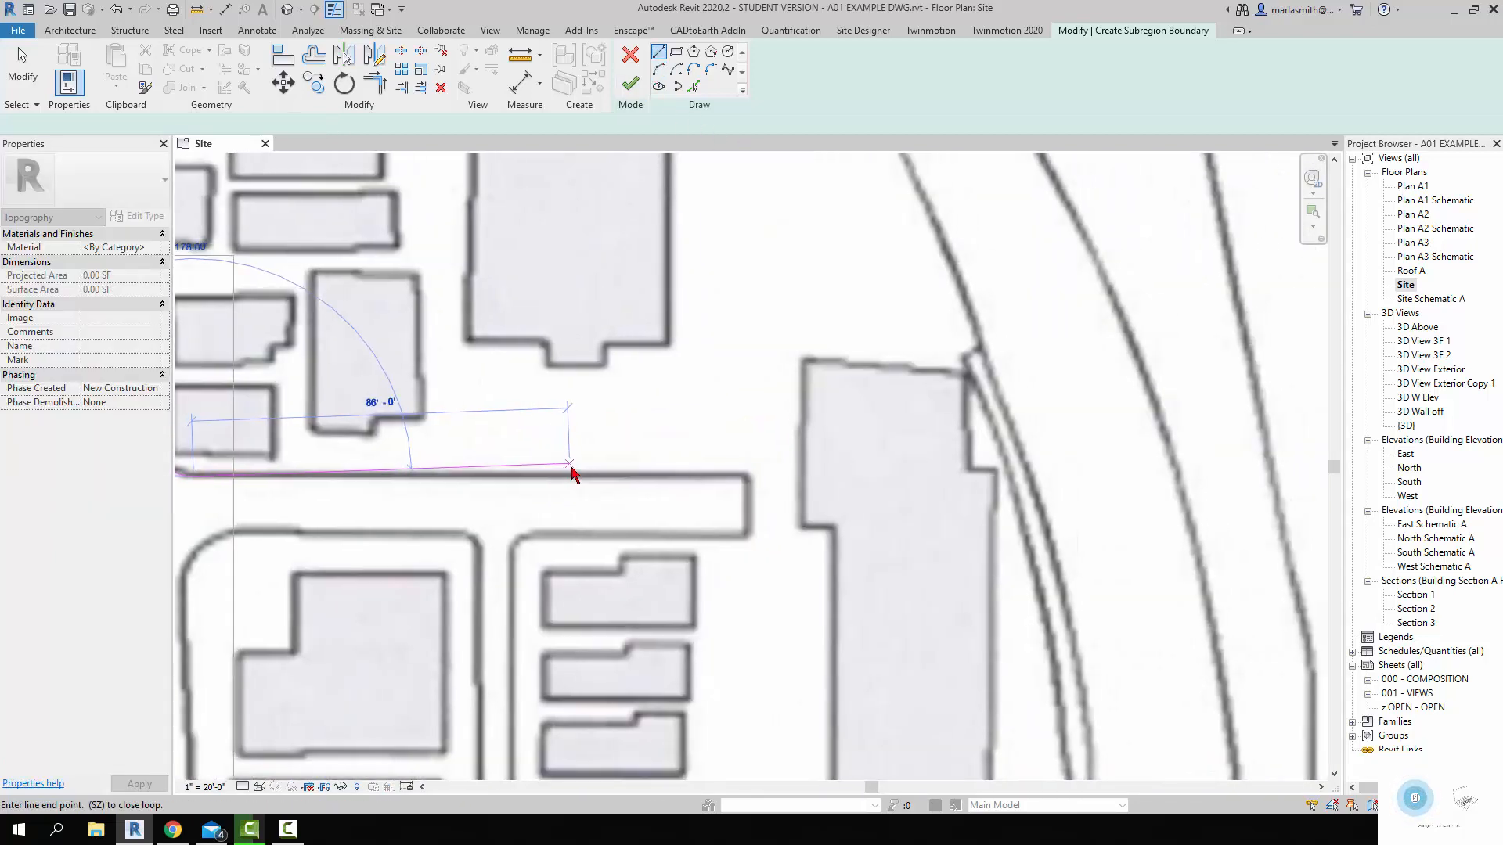
pyautogui.click(233, 475)
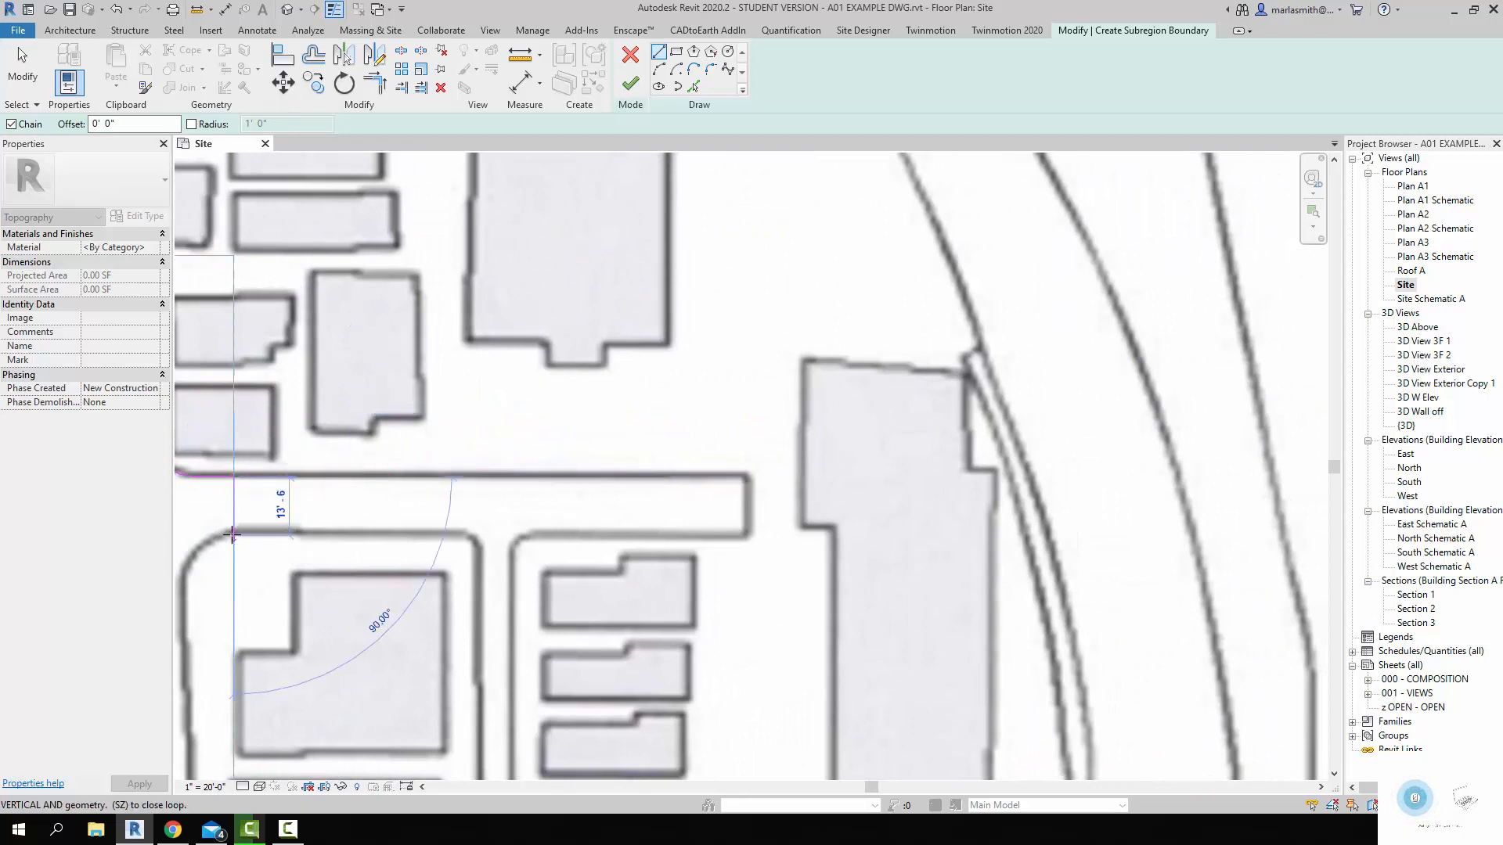
# Step: Cross the main street with a 13'-6" vertical line and round the southeast corner with a 90° arc of about 11'-3" radius
pyautogui.click(232, 533)
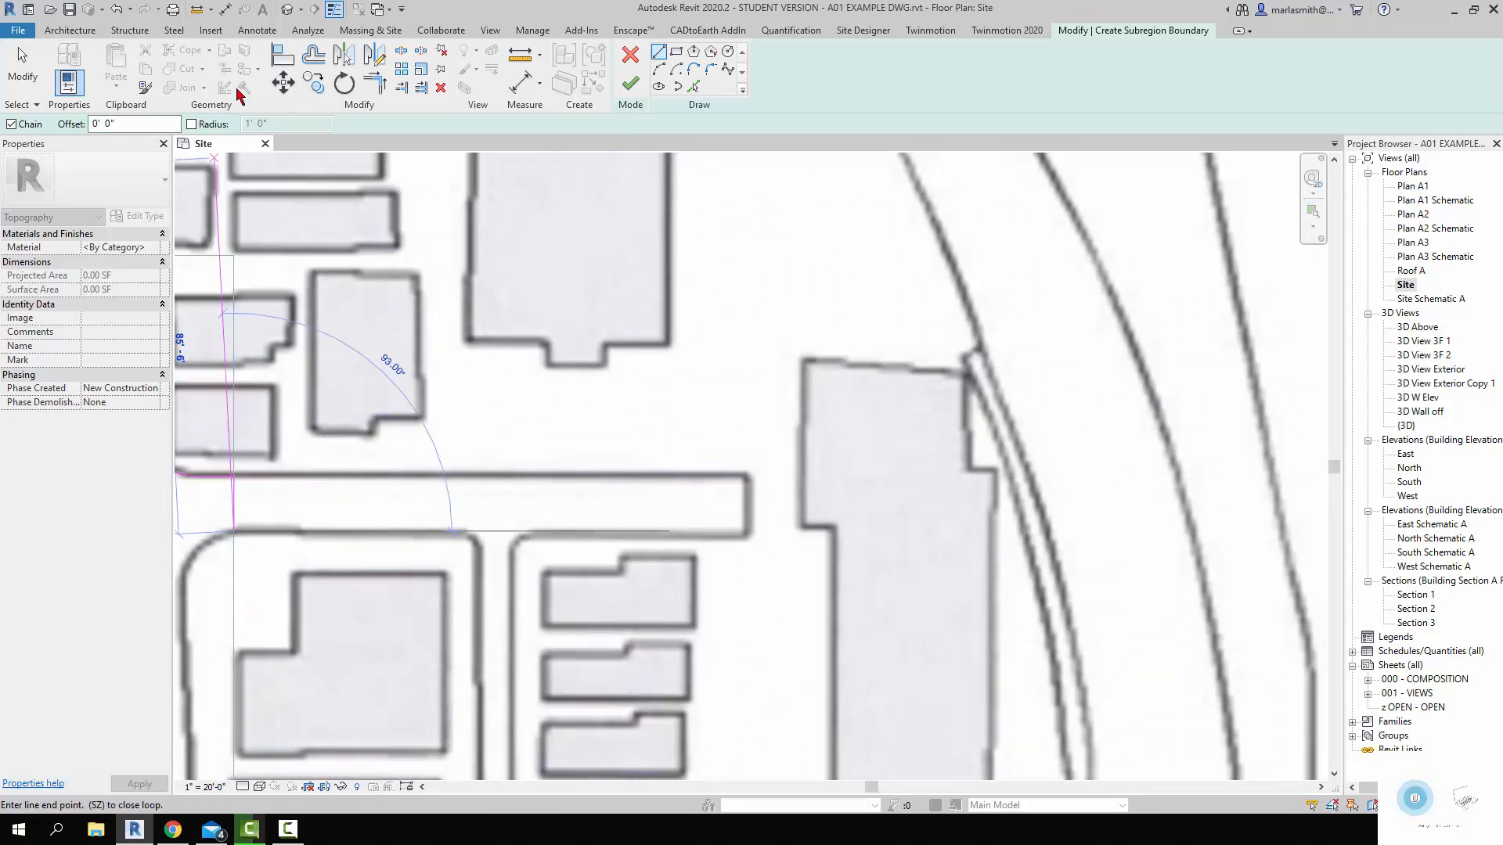
pyautogui.click(658, 72)
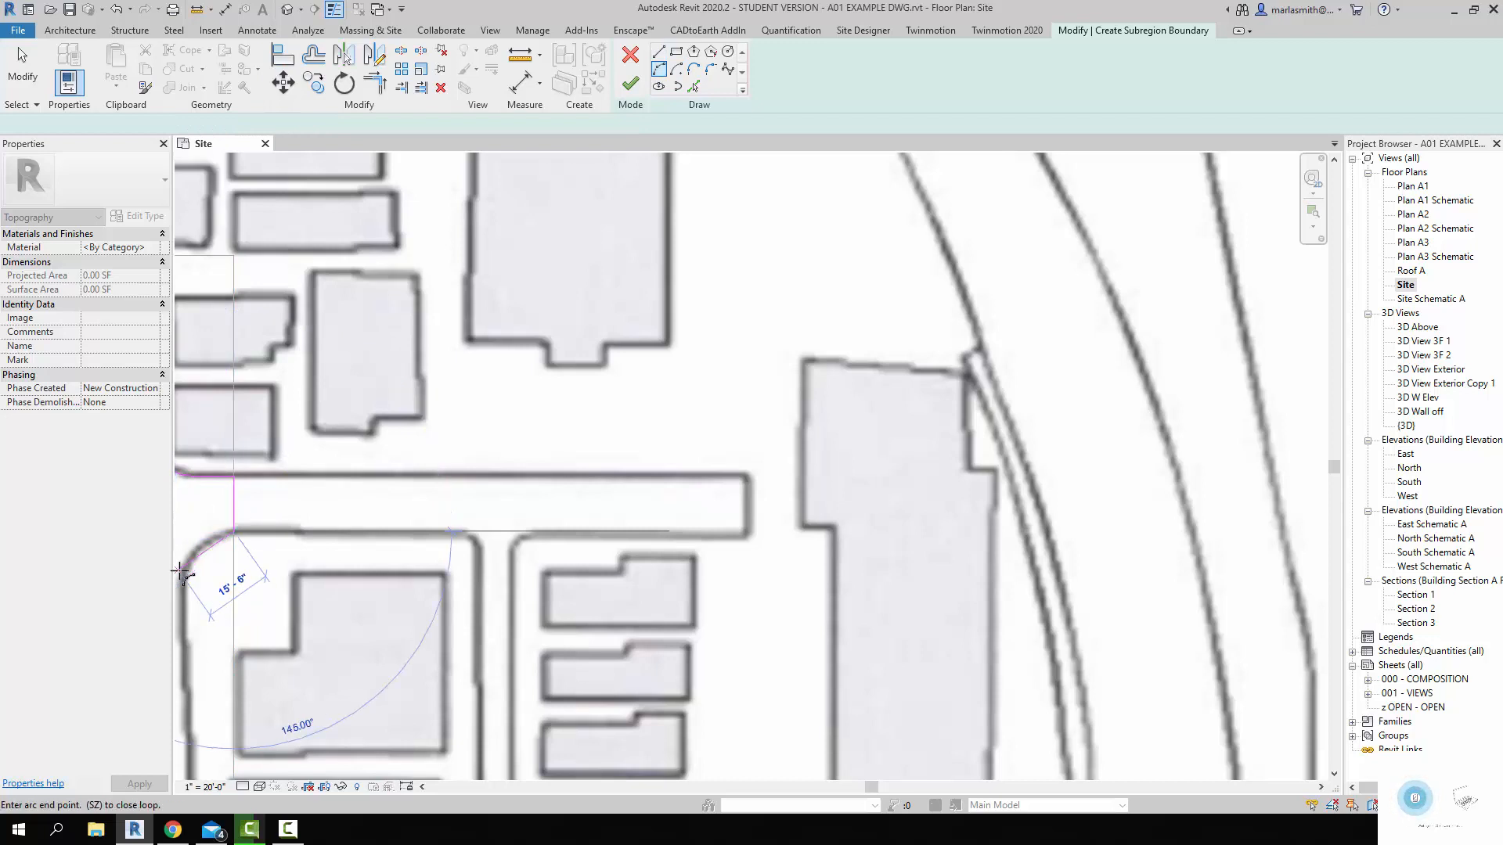
pyautogui.moveTo(268, 563); pyautogui.dragTo(597, 530, button='middle')
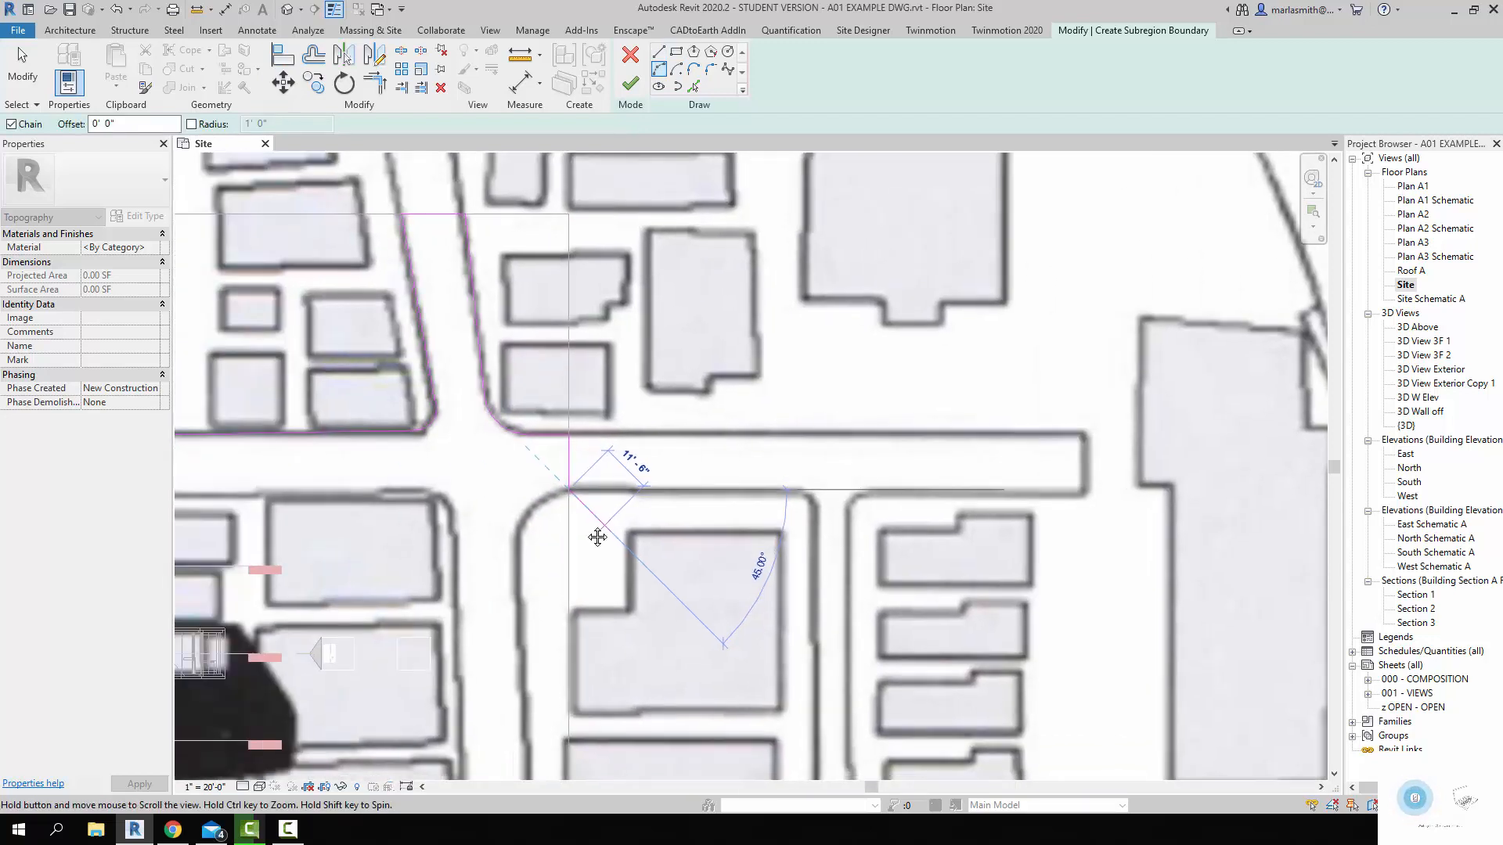
pyautogui.scroll(2, 523, 522)
pyautogui.scroll(2, 523, 521)
pyautogui.click(513, 581)
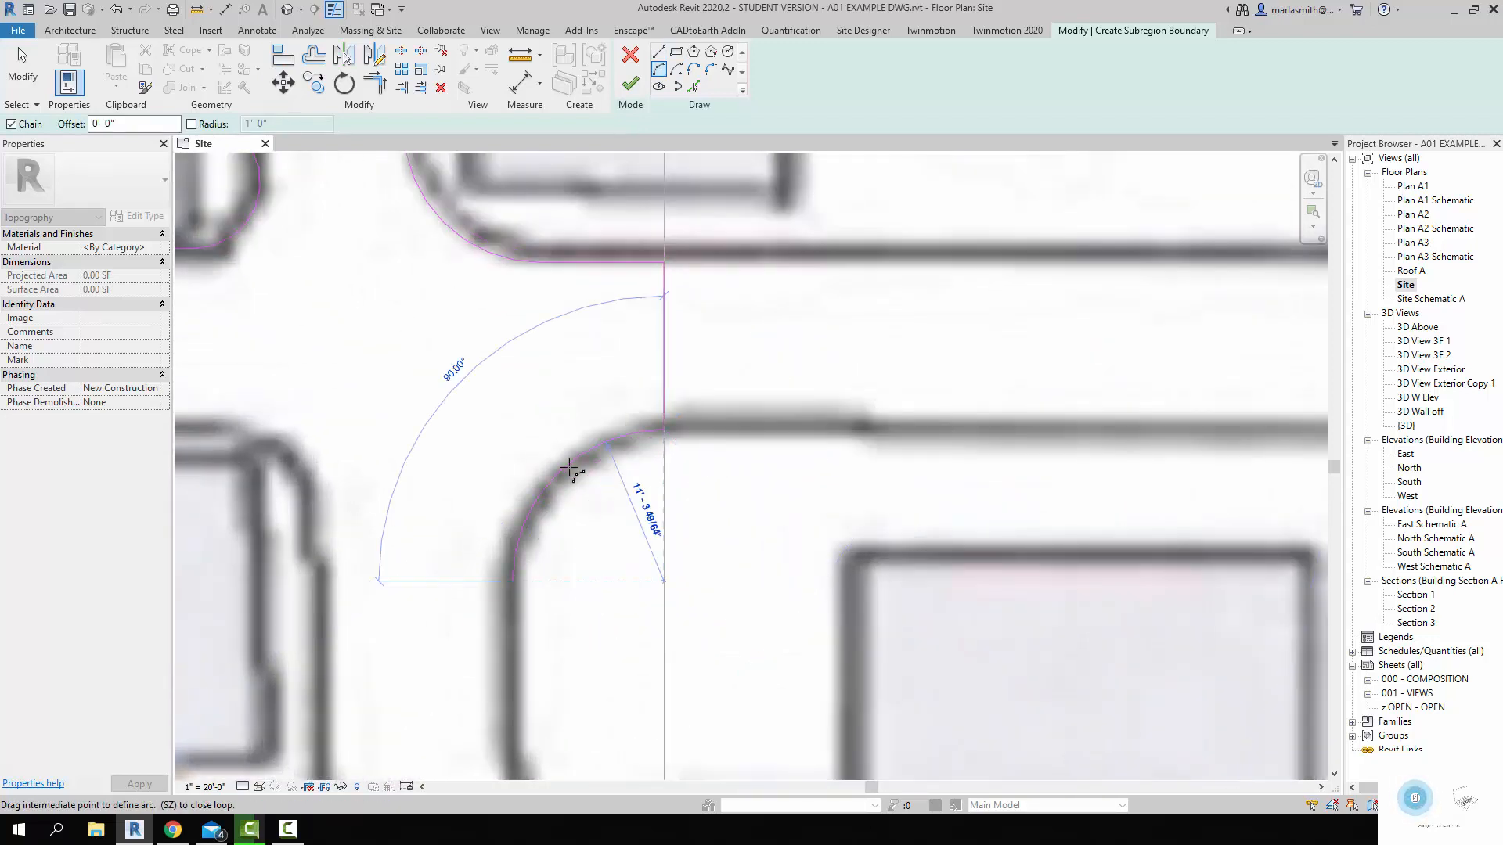
pyautogui.click(574, 464)
# Step: Trace the remaining edges of the southern side streets and the main street back to the toposurface's west edge
pyautogui.click(658, 51)
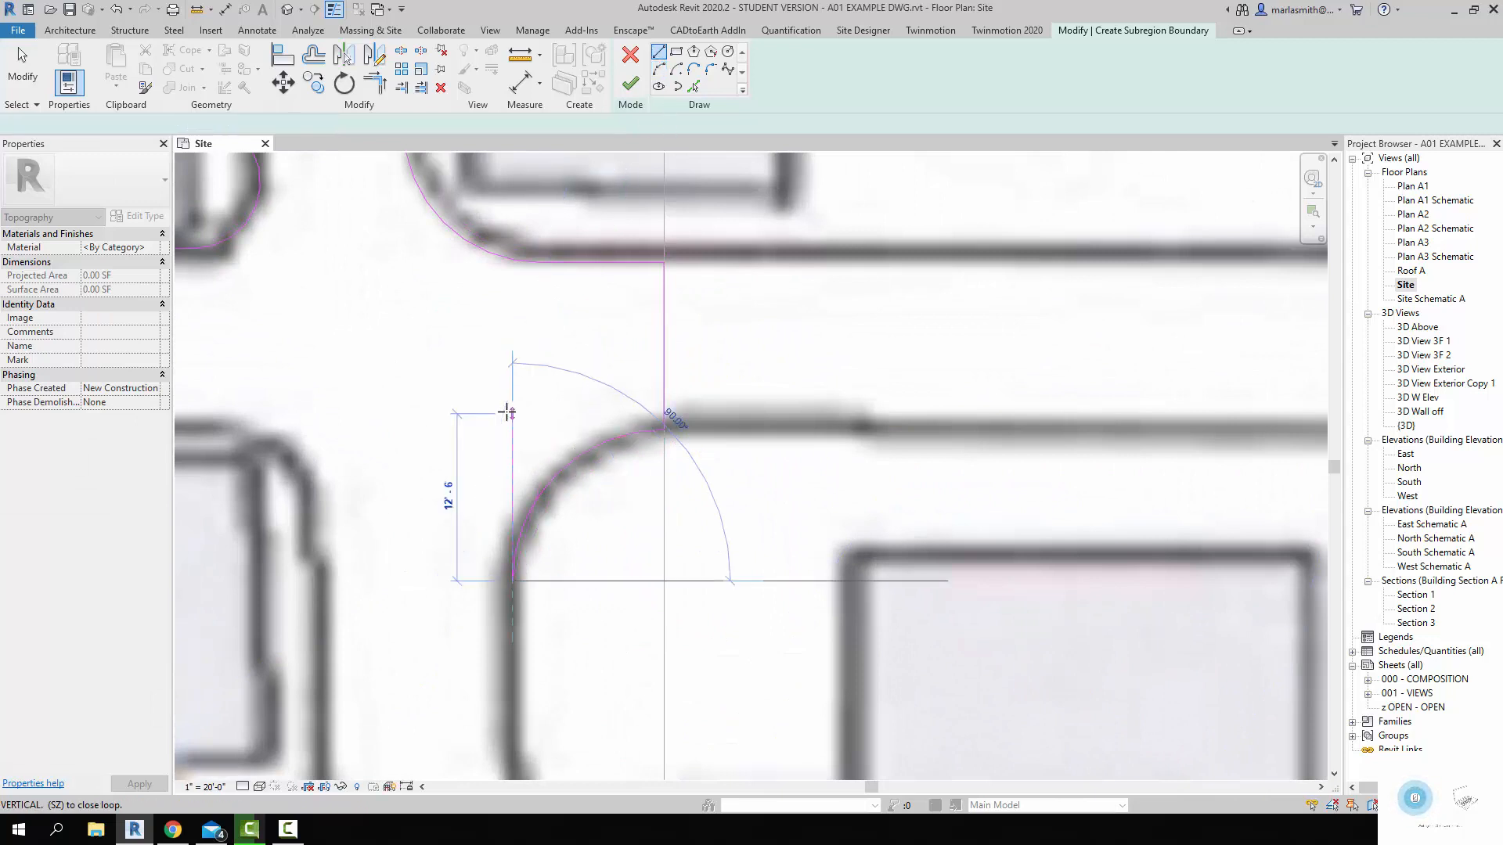
pyautogui.scroll(-2, 509, 407)
pyautogui.scroll(-5, 580, 392)
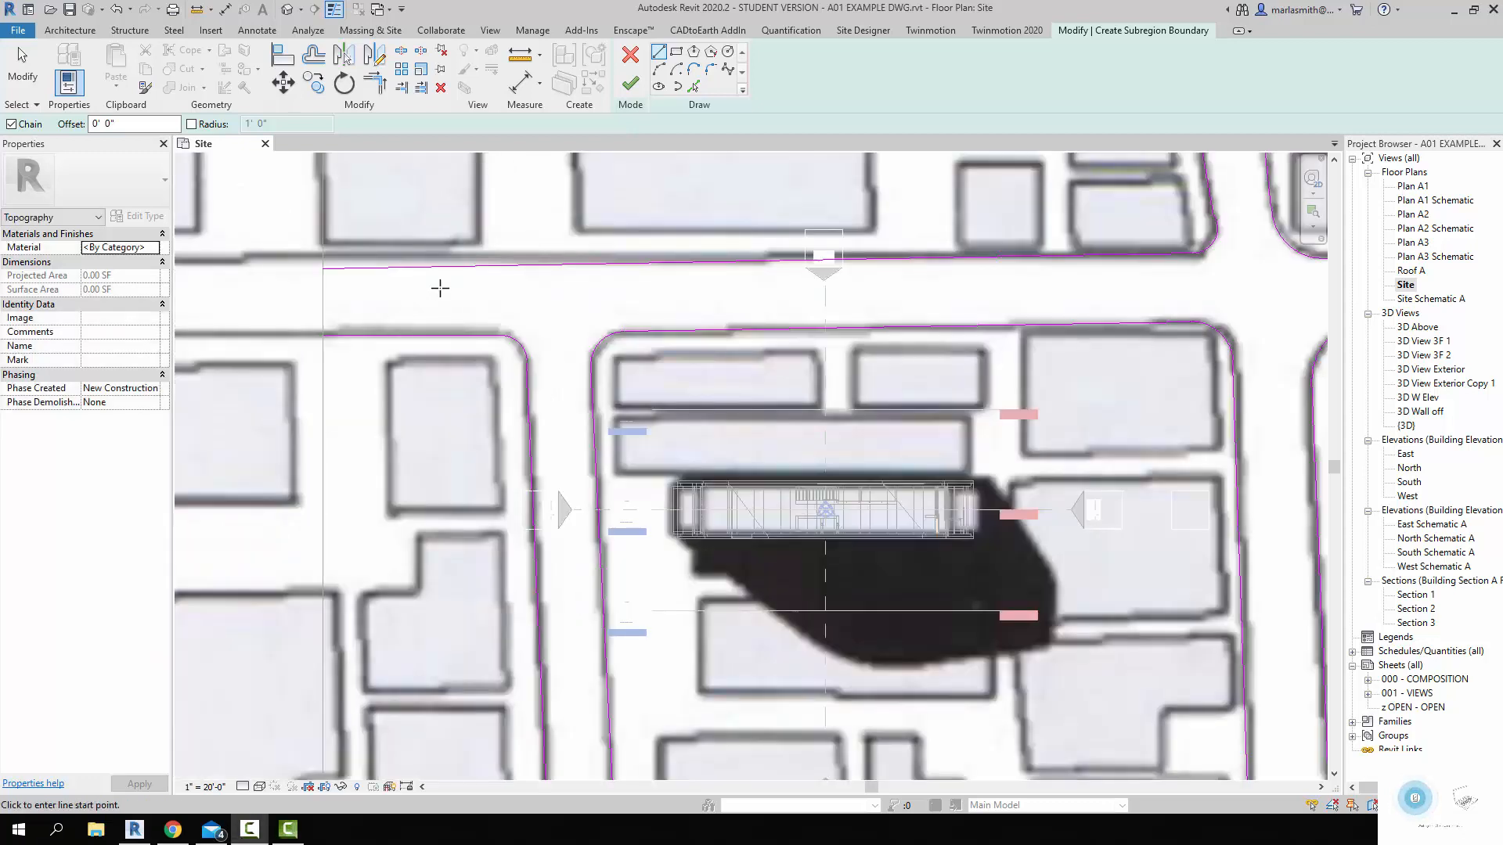
# Step: Try to finish the subregion boundary, and check the sketch for open line ends before continuing to sketch
pyautogui.scroll(-2, 440, 288)
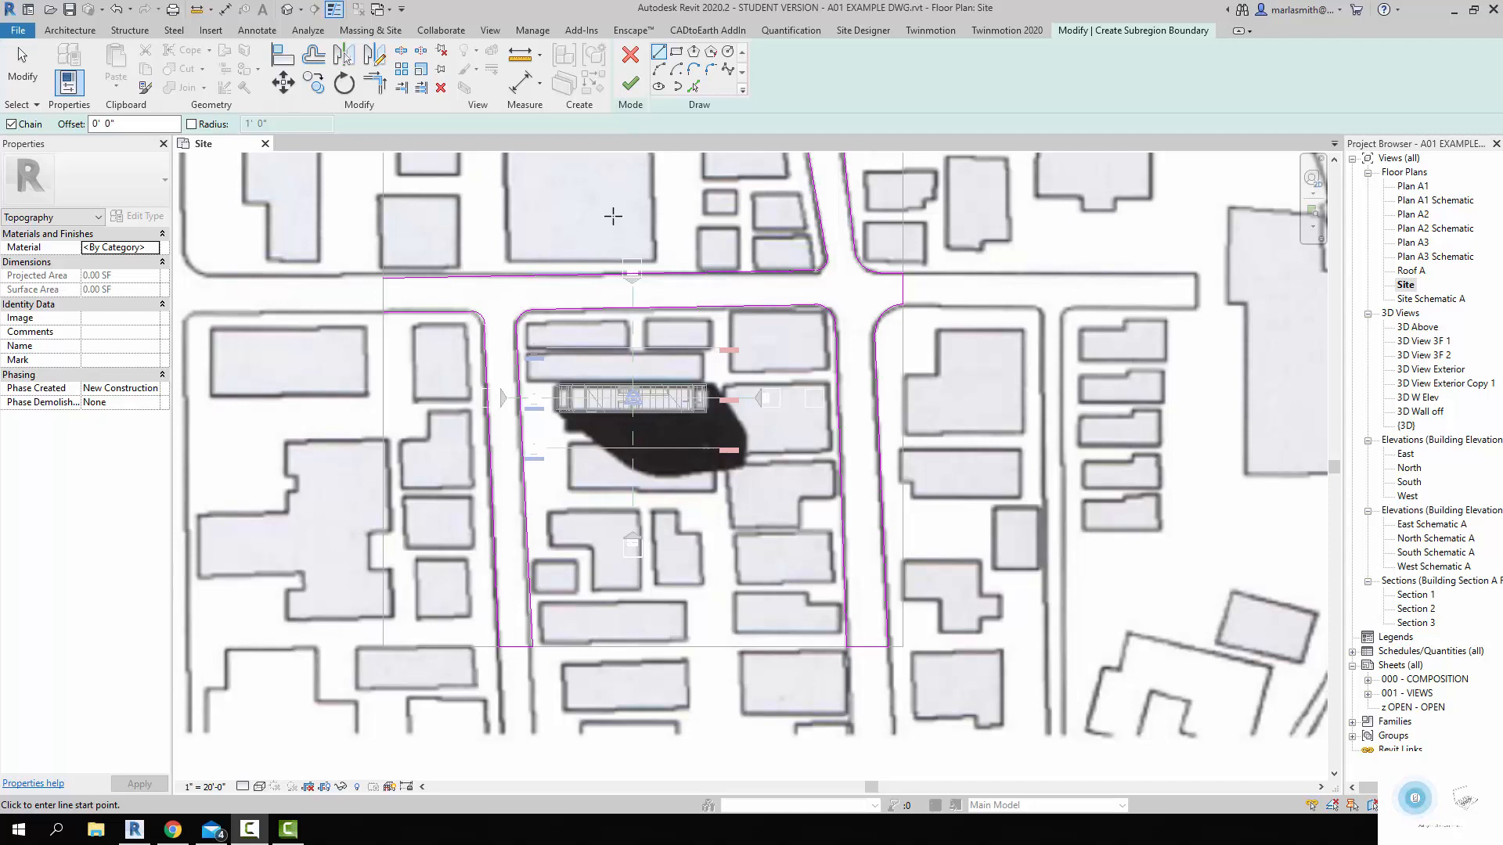
pyautogui.click(635, 90)
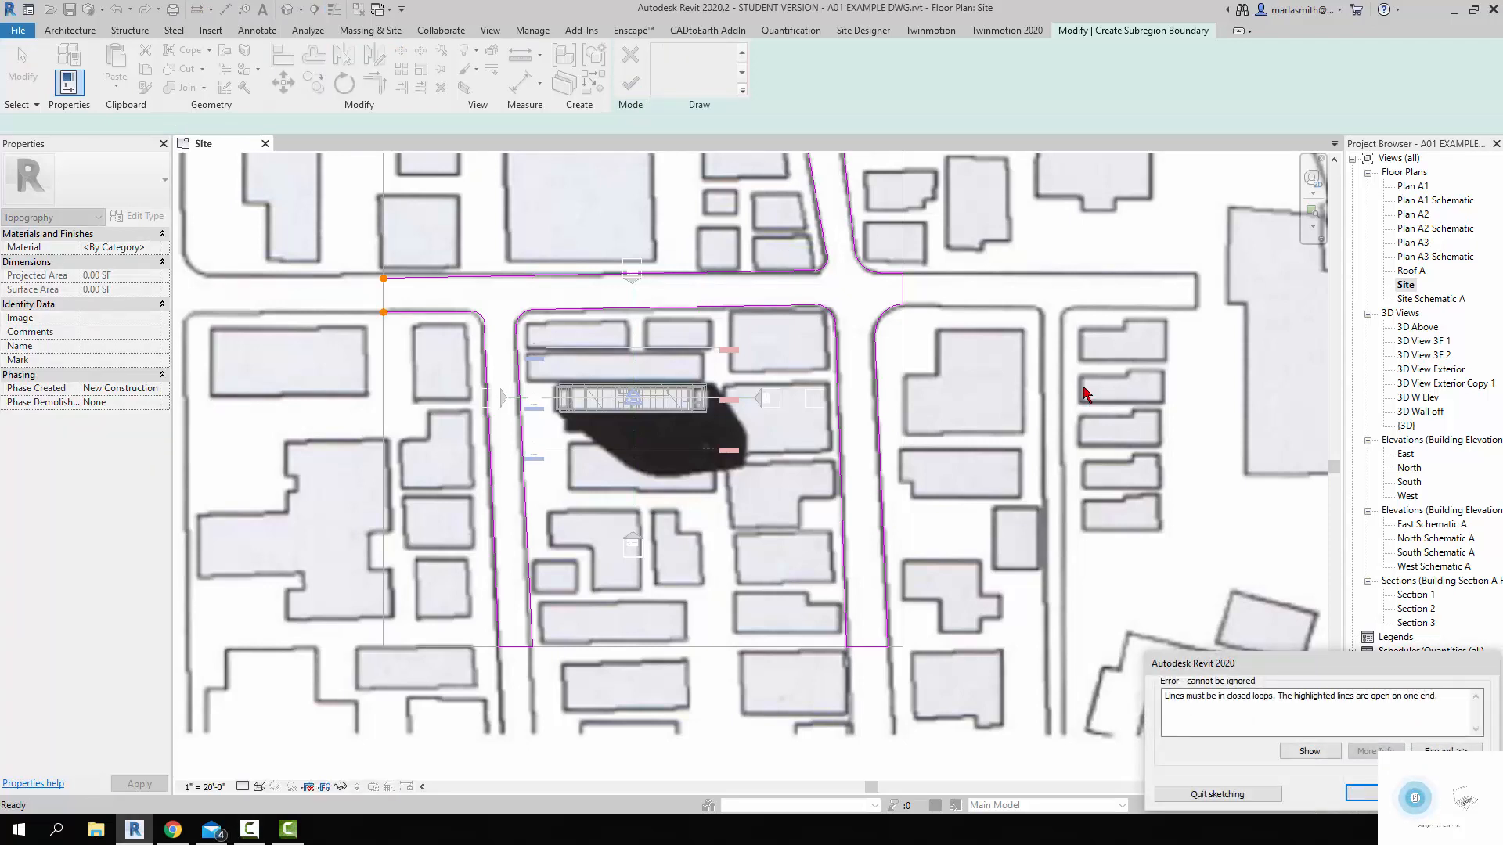
pyautogui.moveTo(1297, 667); pyautogui.dragTo(806, 269)
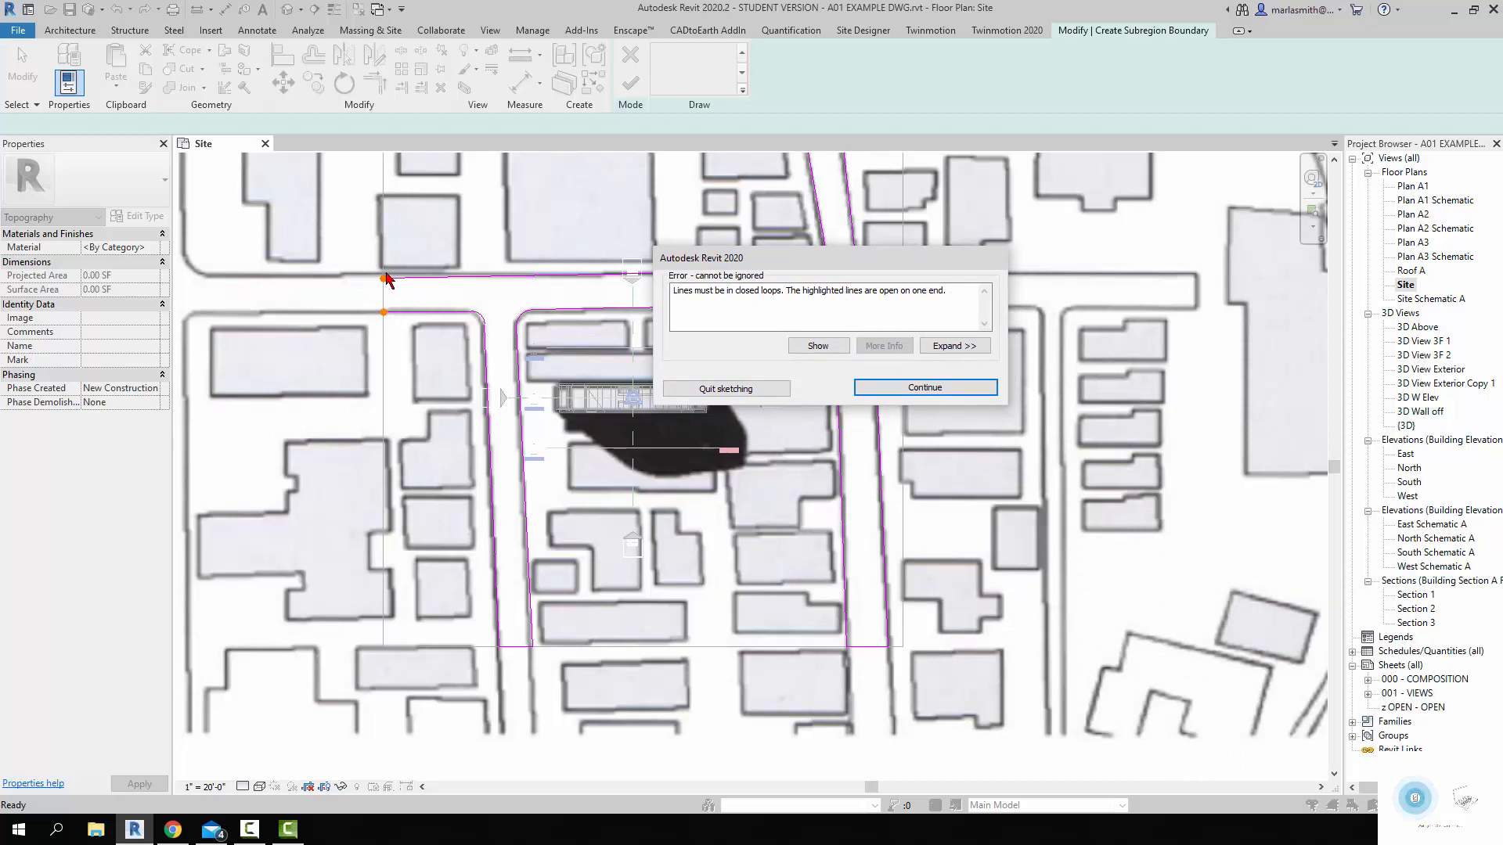
pyautogui.click(924, 388)
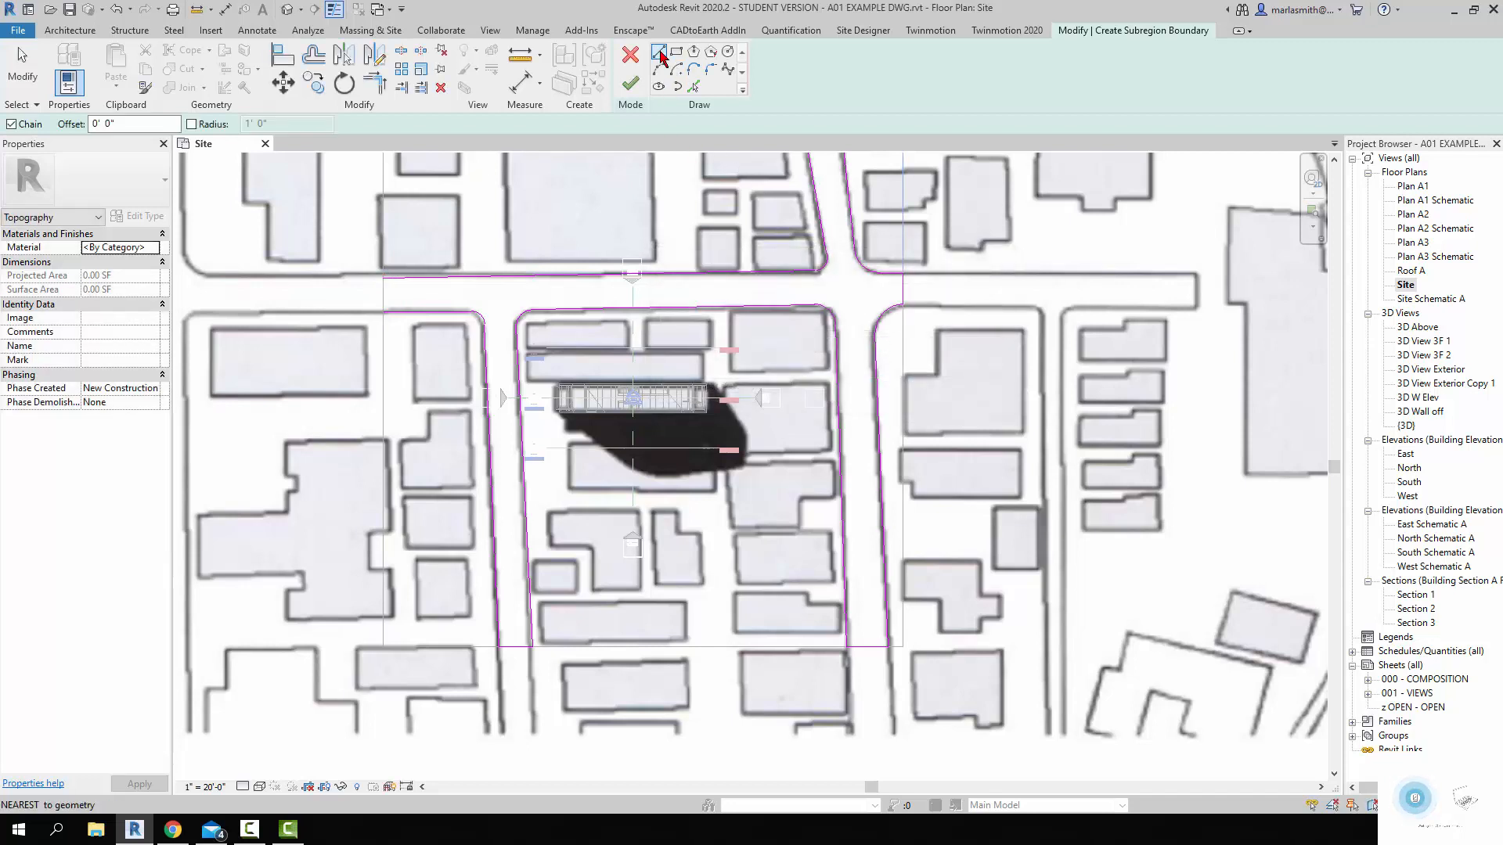
# Step: Close the west end of the boundary with a vertical line about 13'-3" long between the main street's two edges
pyautogui.click(383, 277)
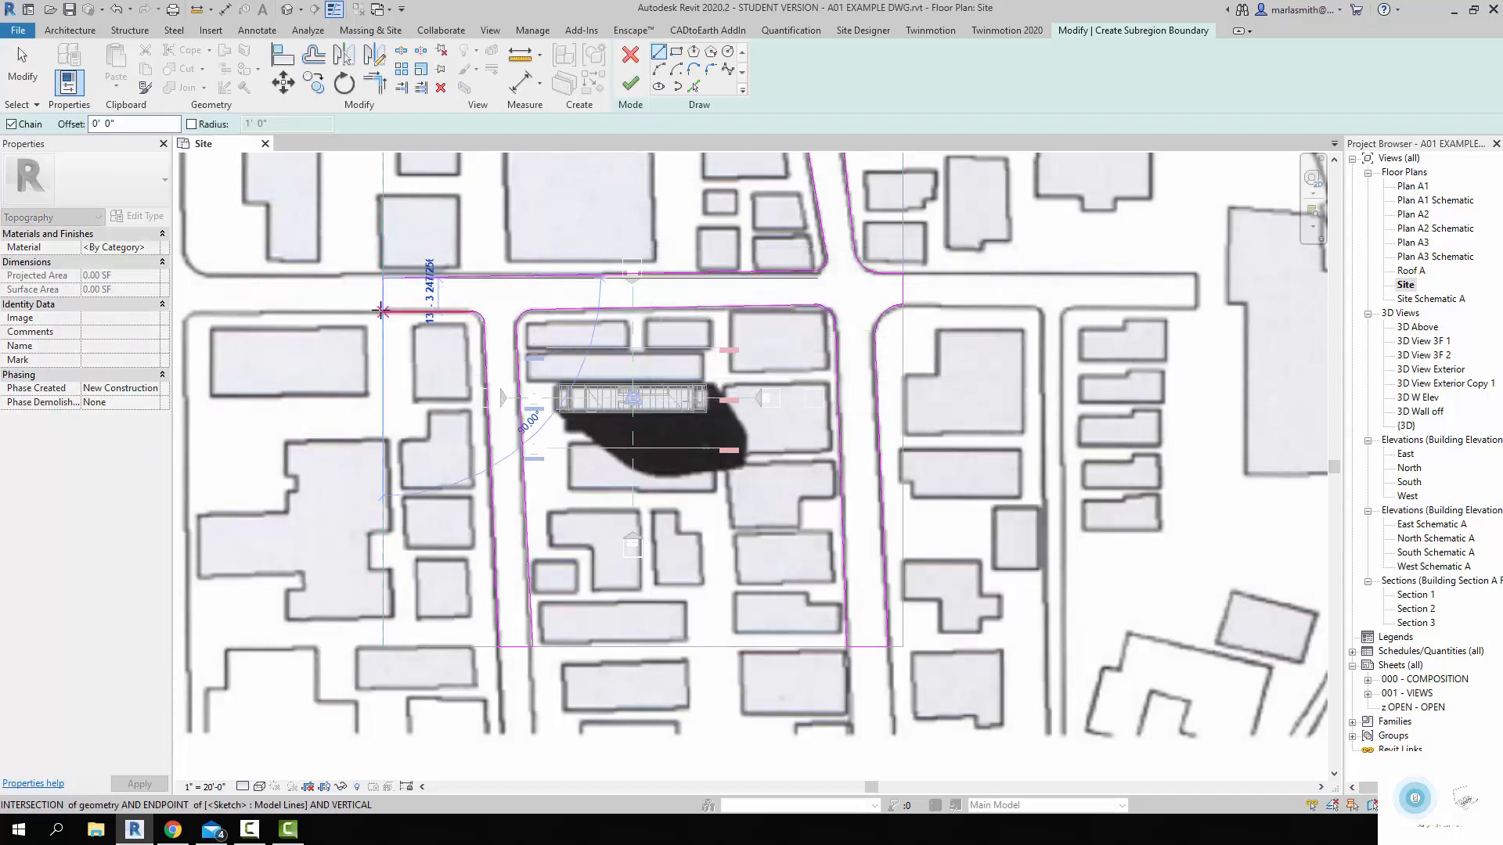
pyautogui.click(382, 310)
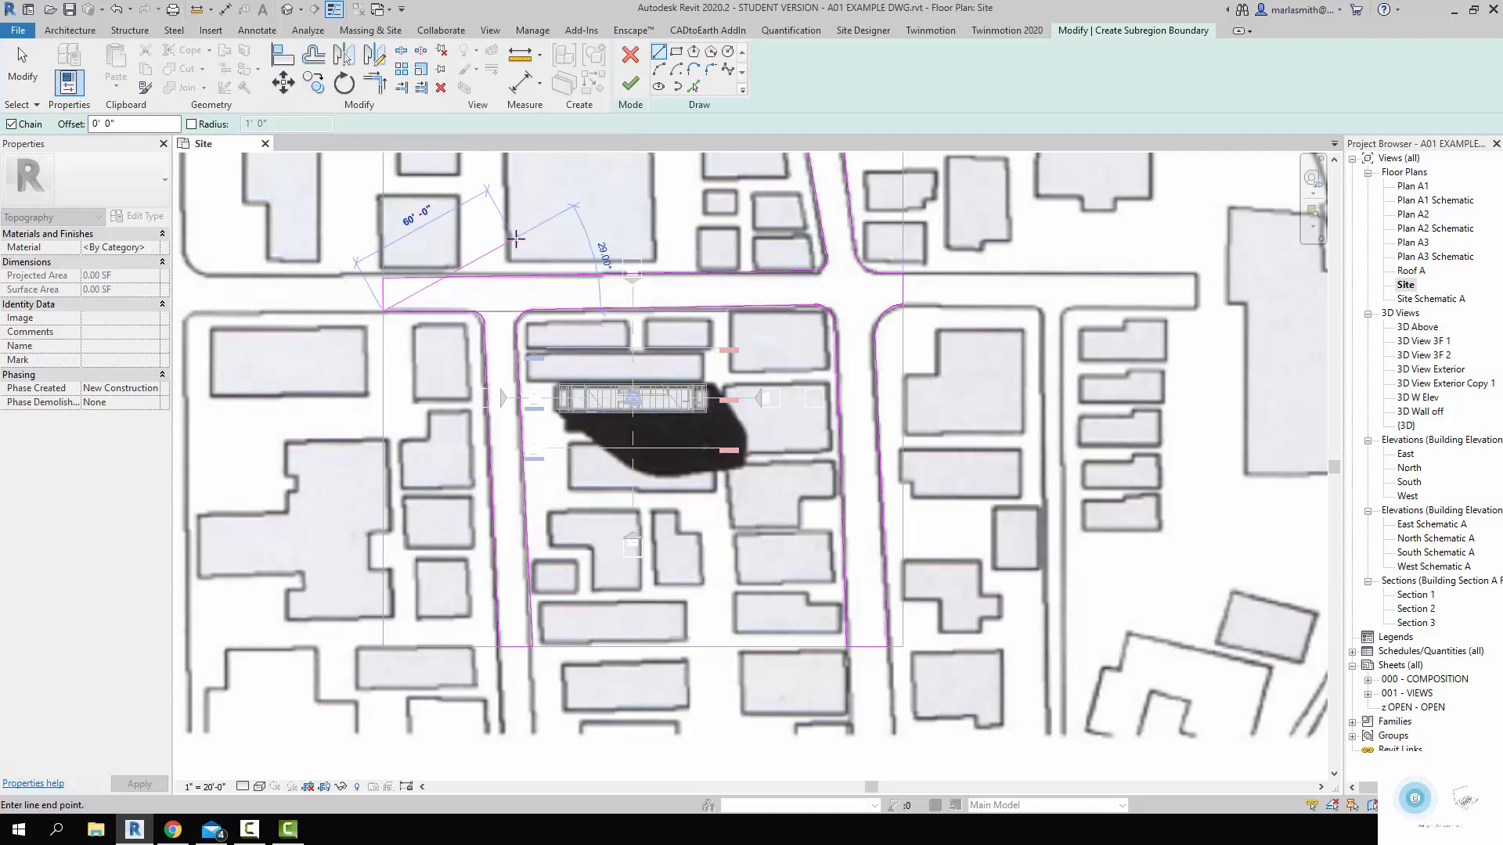
pyautogui.click(23, 66)
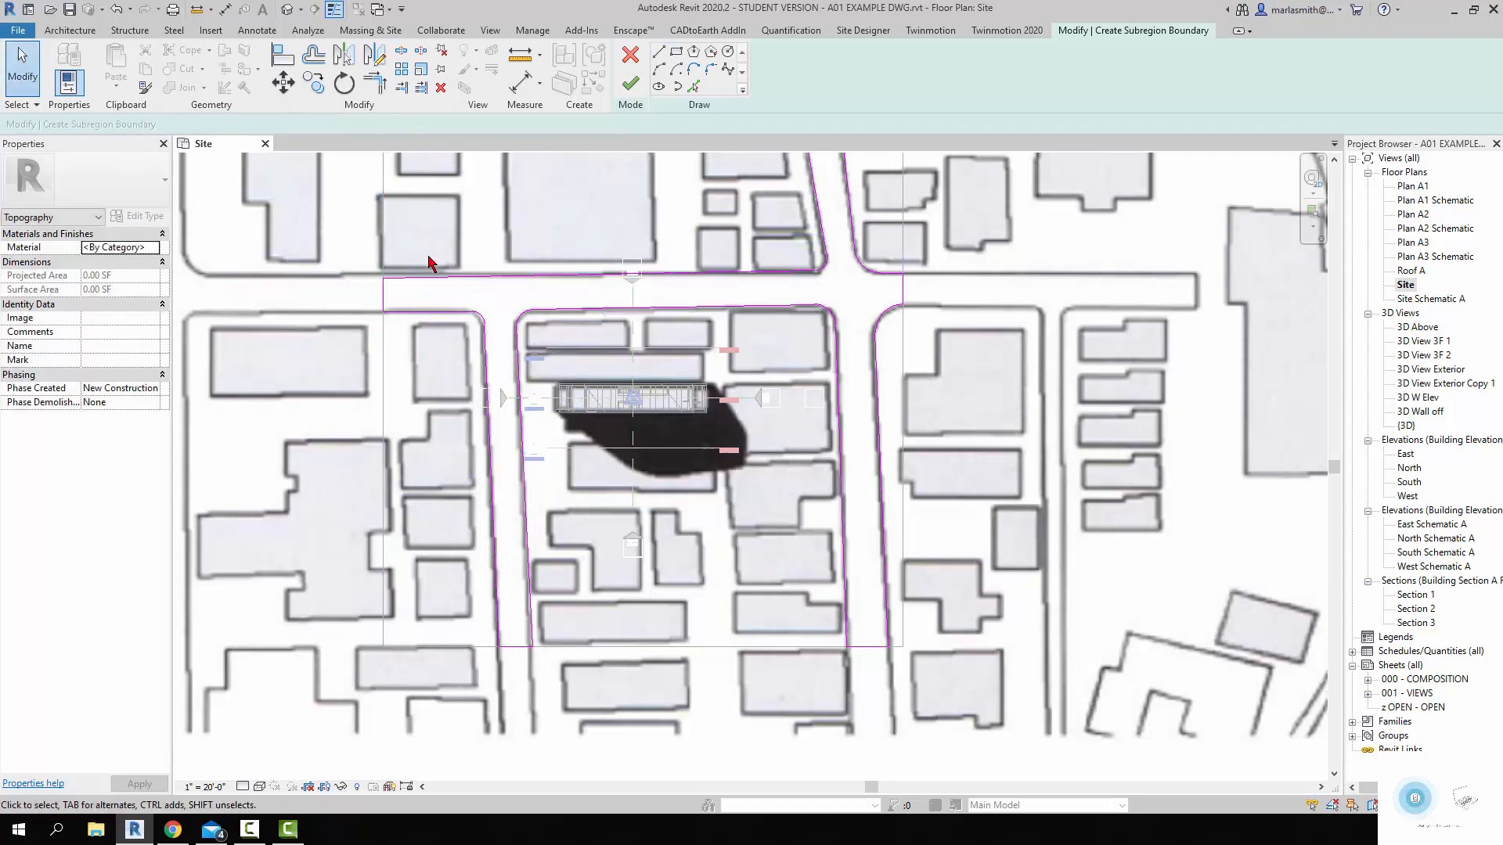
pyautogui.click(658, 52)
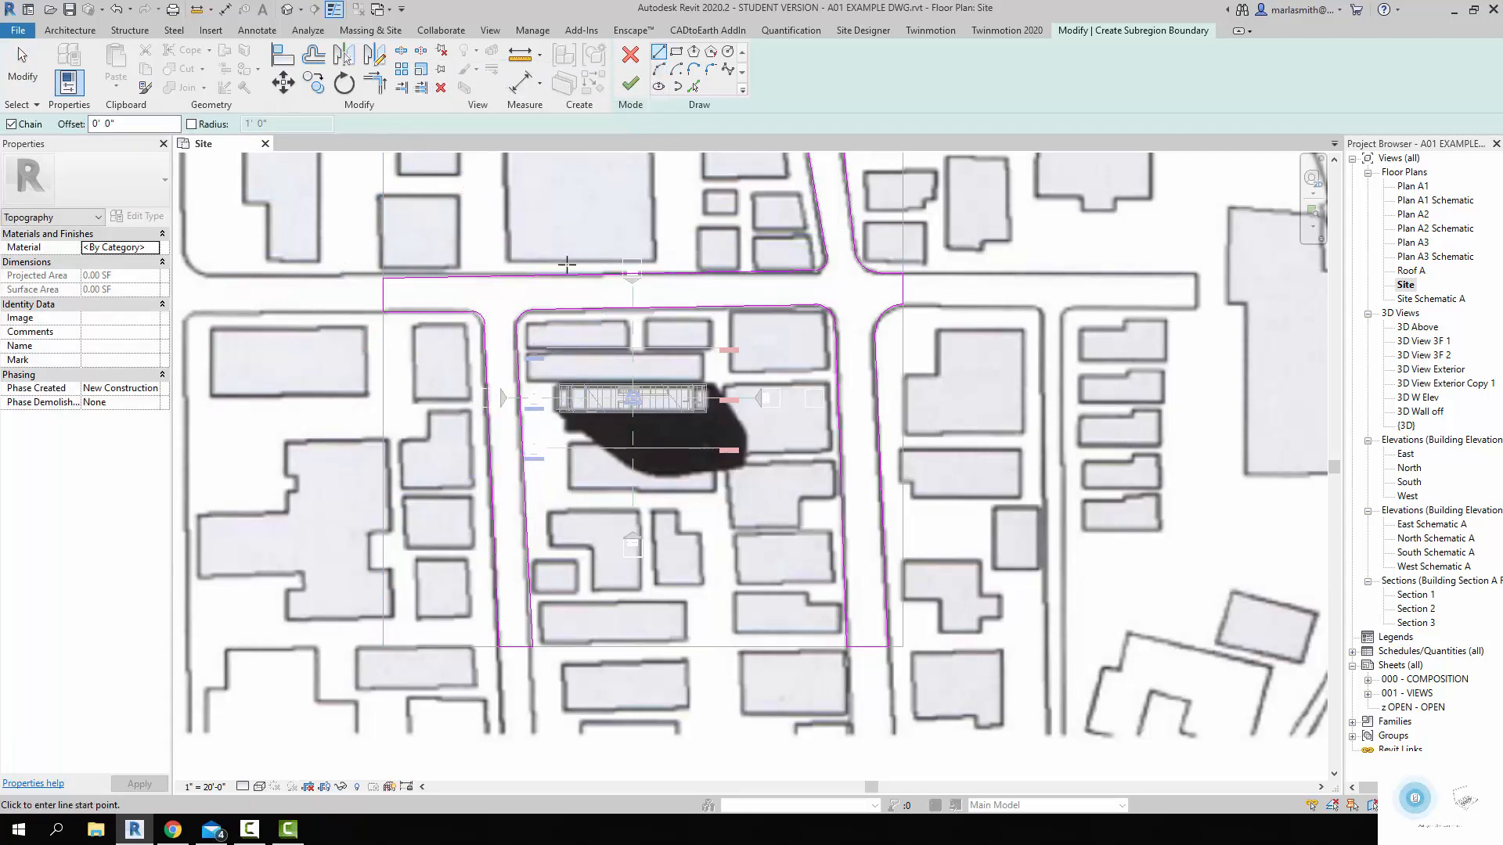
# Step: Sketch an extra line about 84' long over the main street's north edge and try to finish the subregion boundary
pyautogui.click(560, 273)
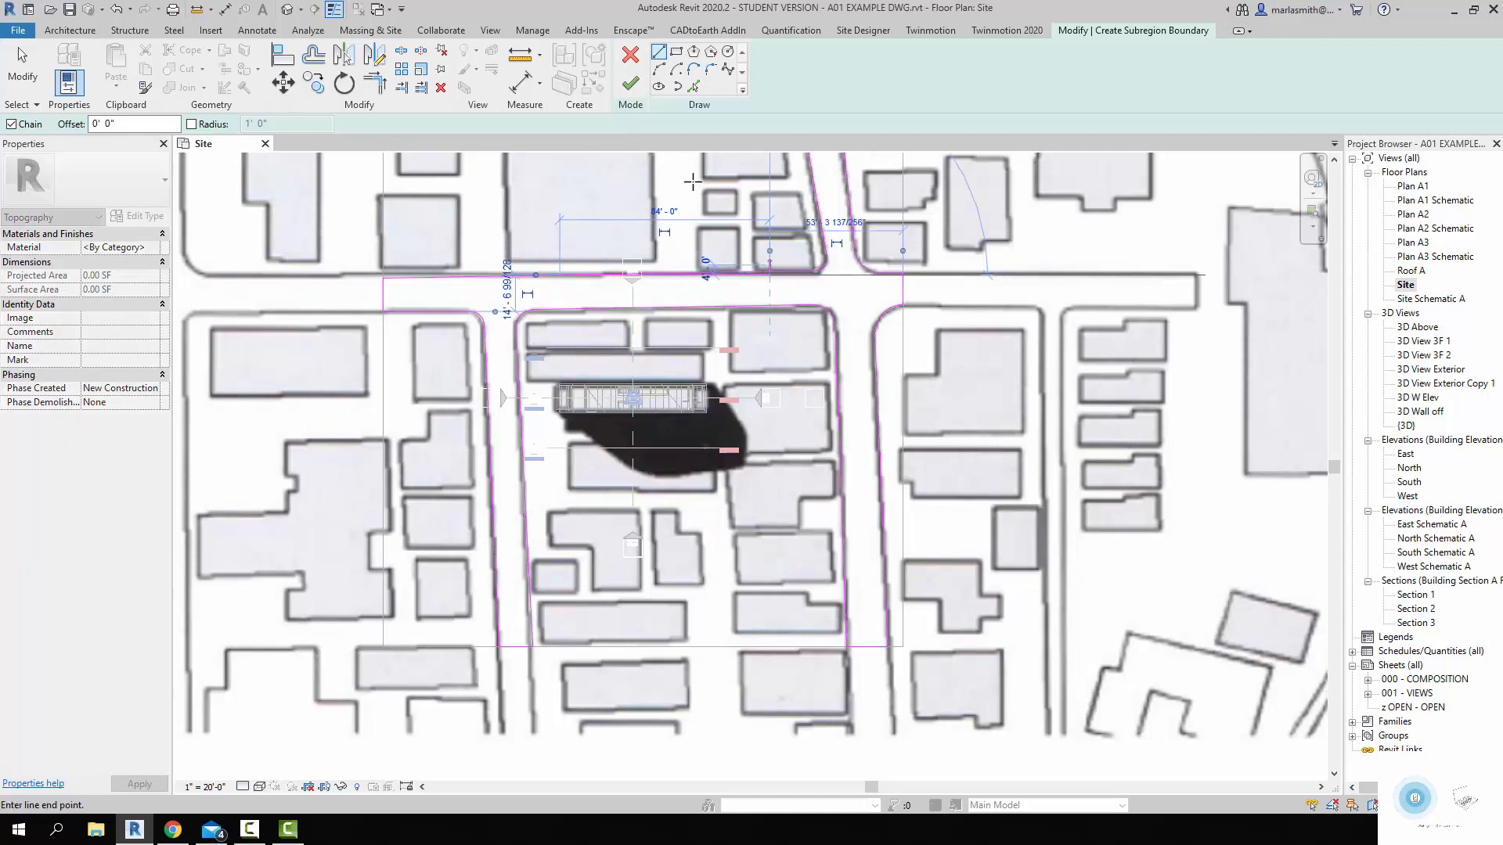
pyautogui.click(23, 74)
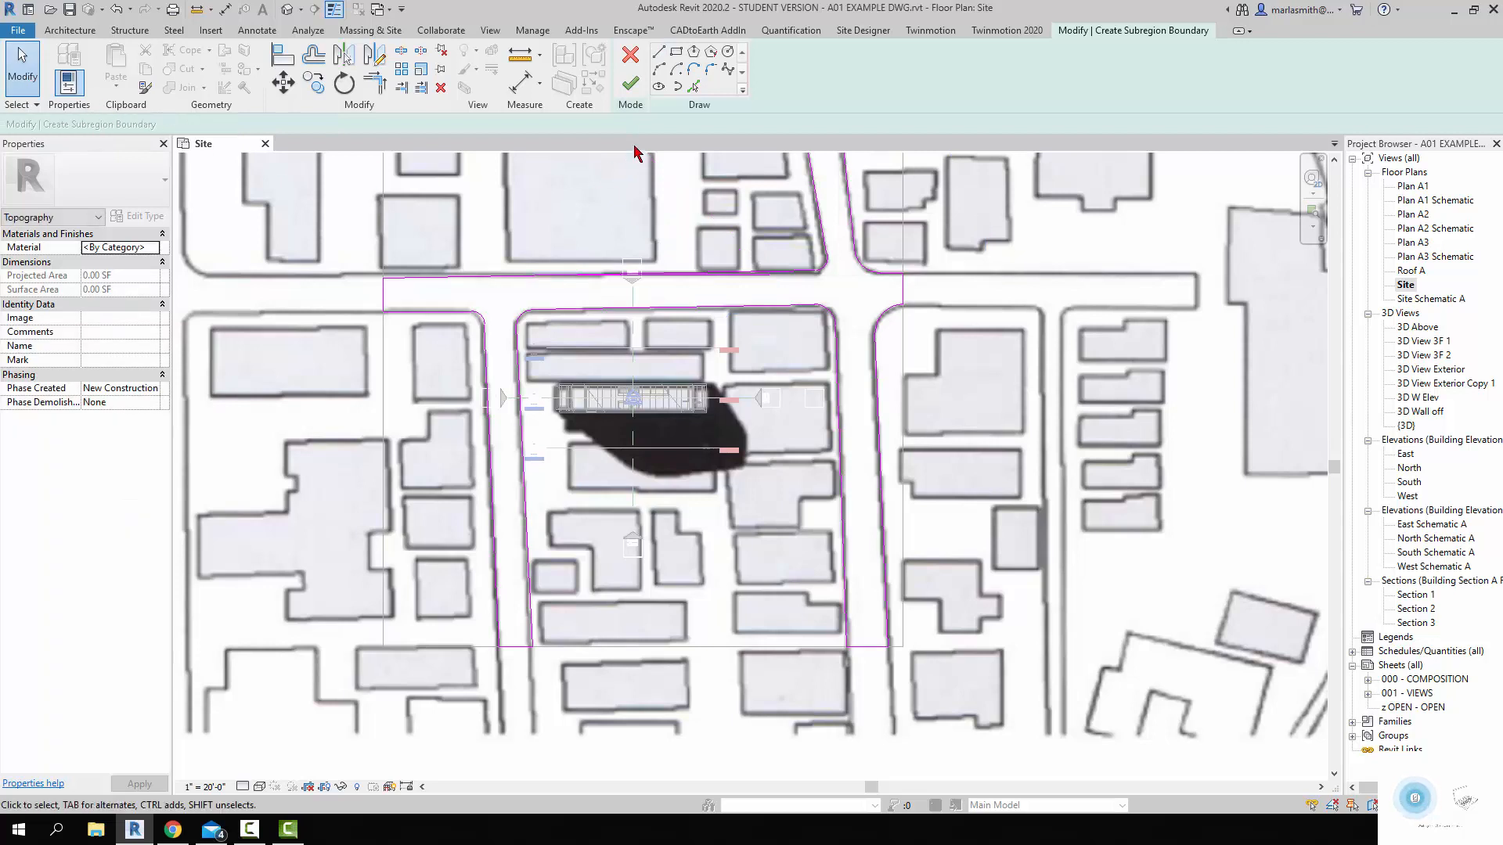
pyautogui.click(630, 83)
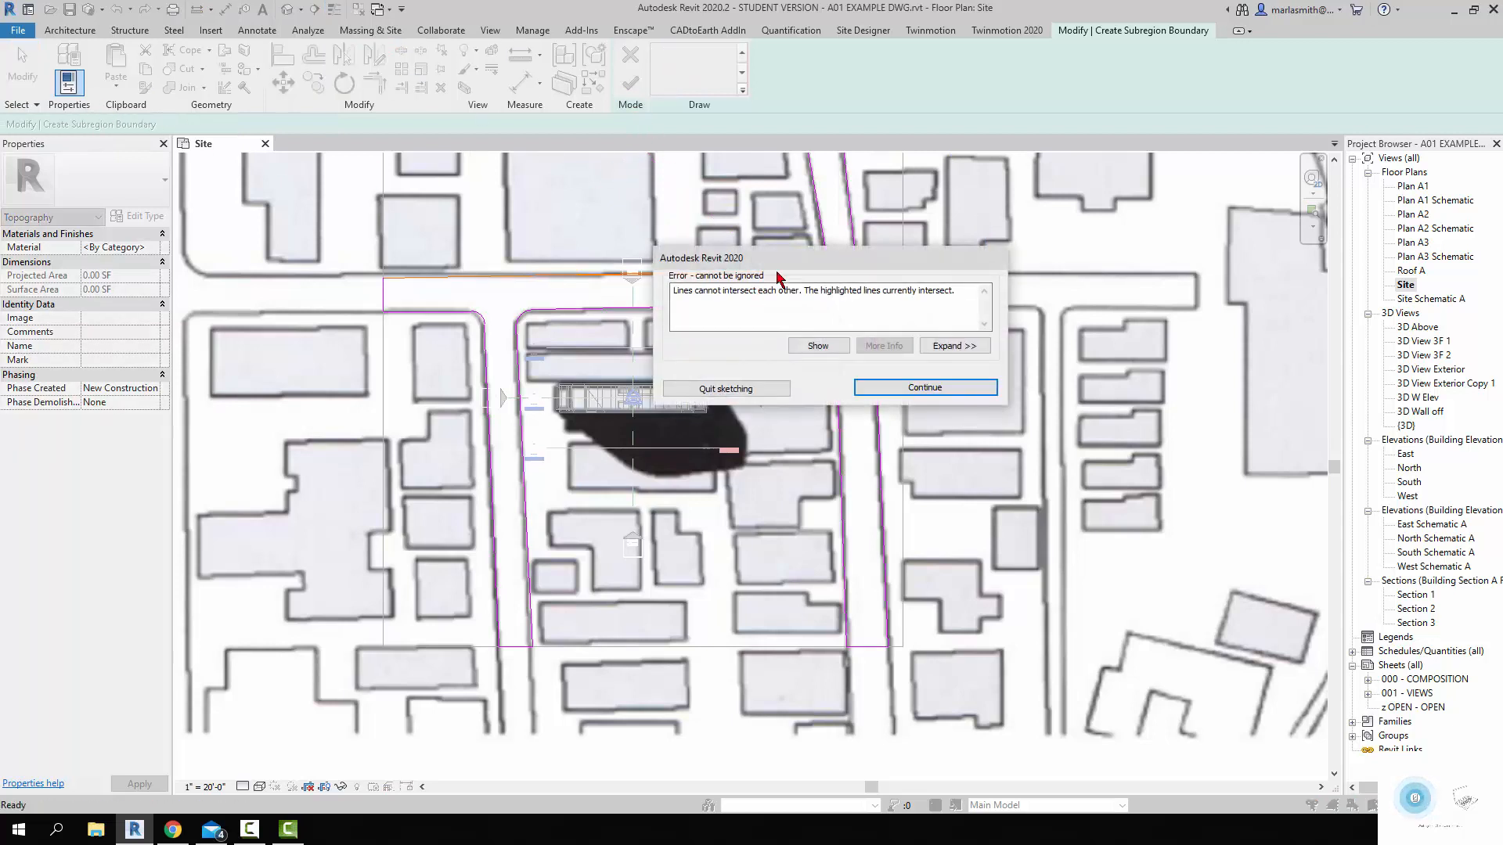
pyautogui.moveTo(709, 274); pyautogui.dragTo(1000, 308)
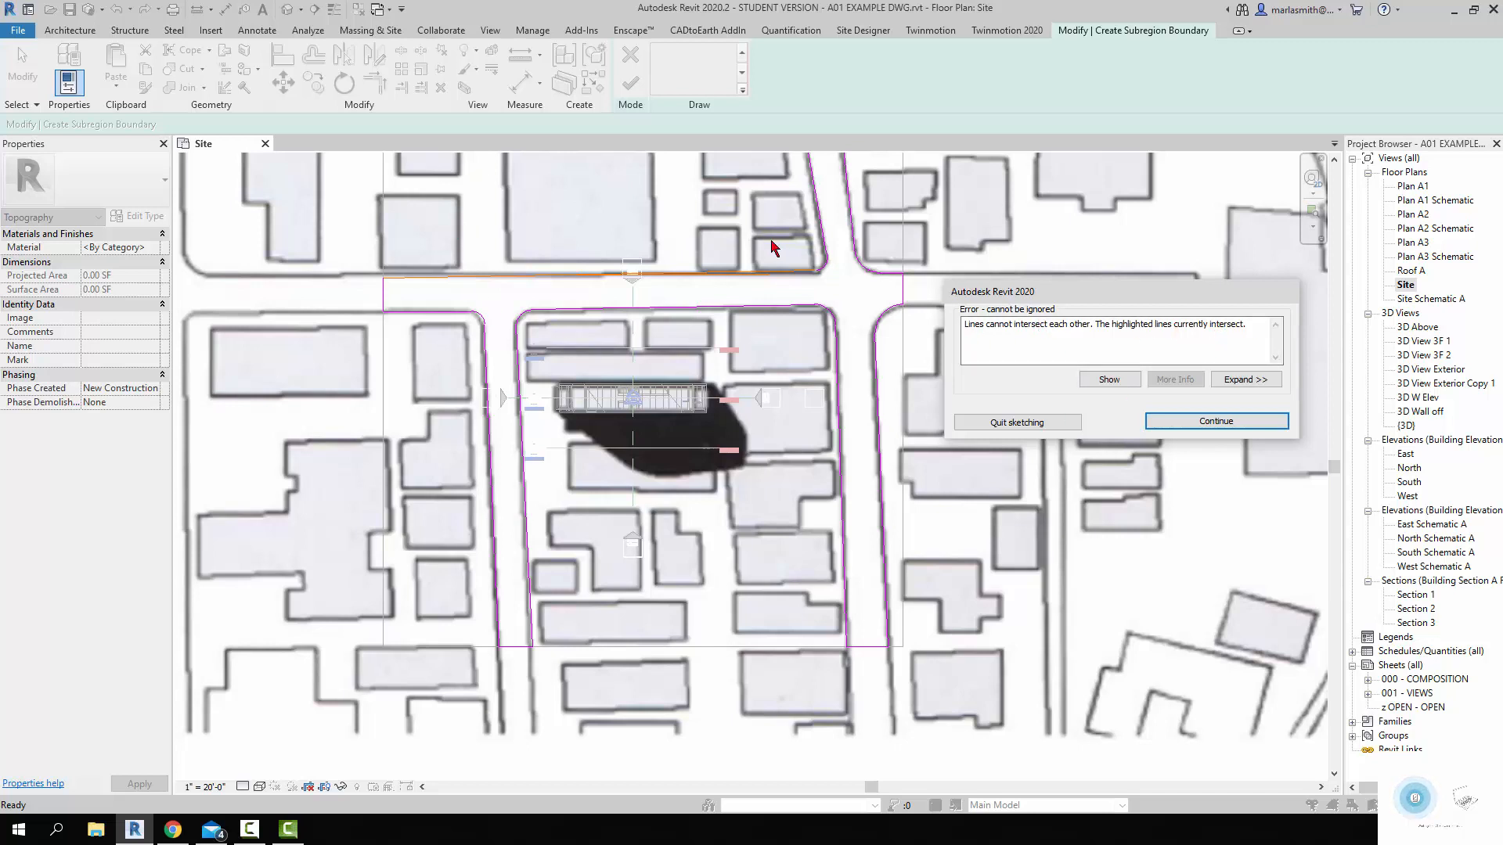
pyautogui.click(1256, 423)
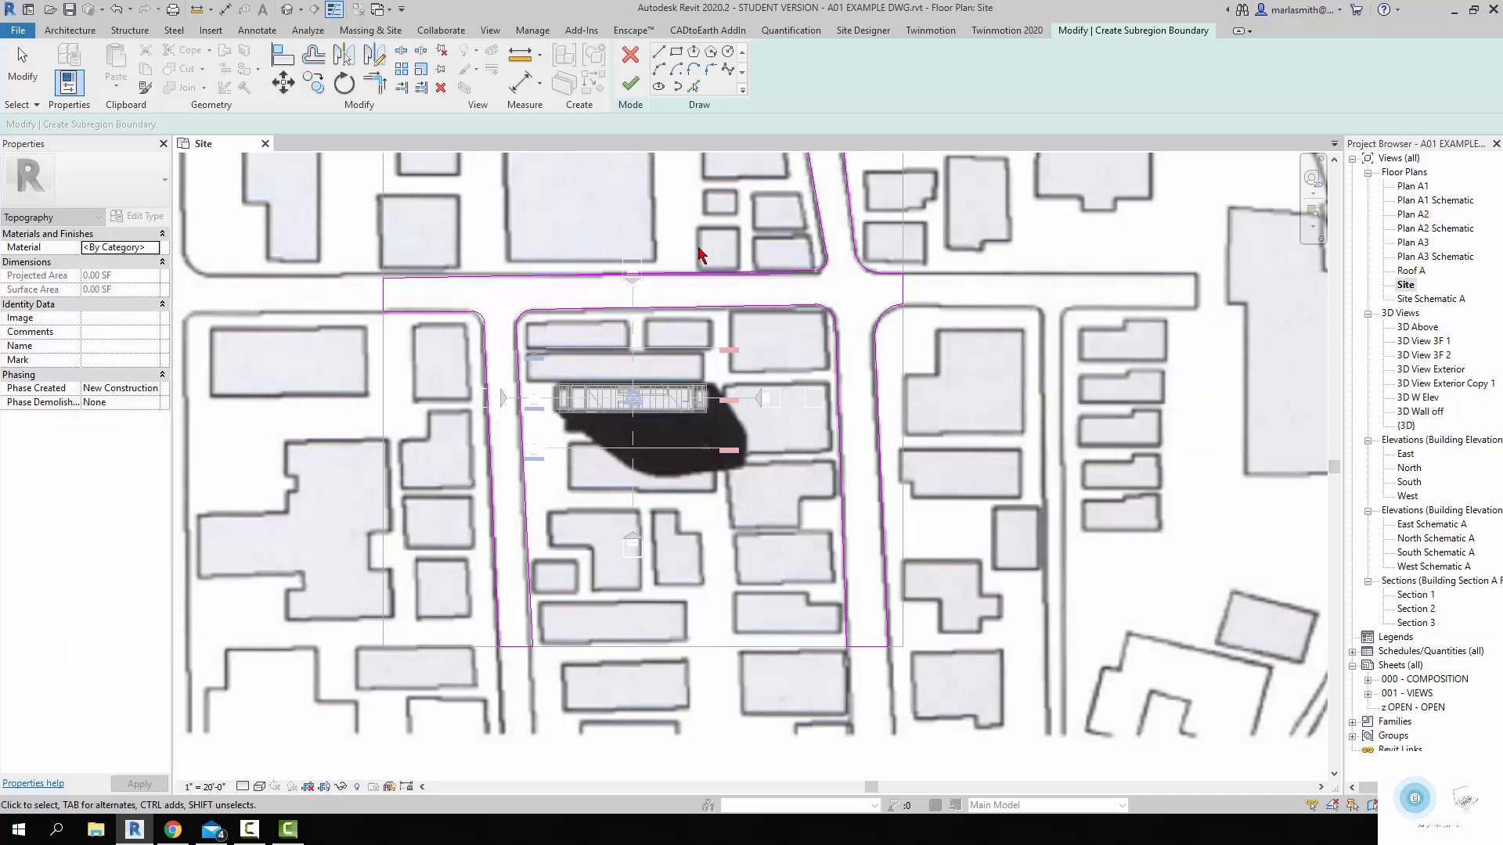
# Step: Delete the extra overlapping line on the main street's north edge and finish the subregion boundary
pyautogui.click(699, 286)
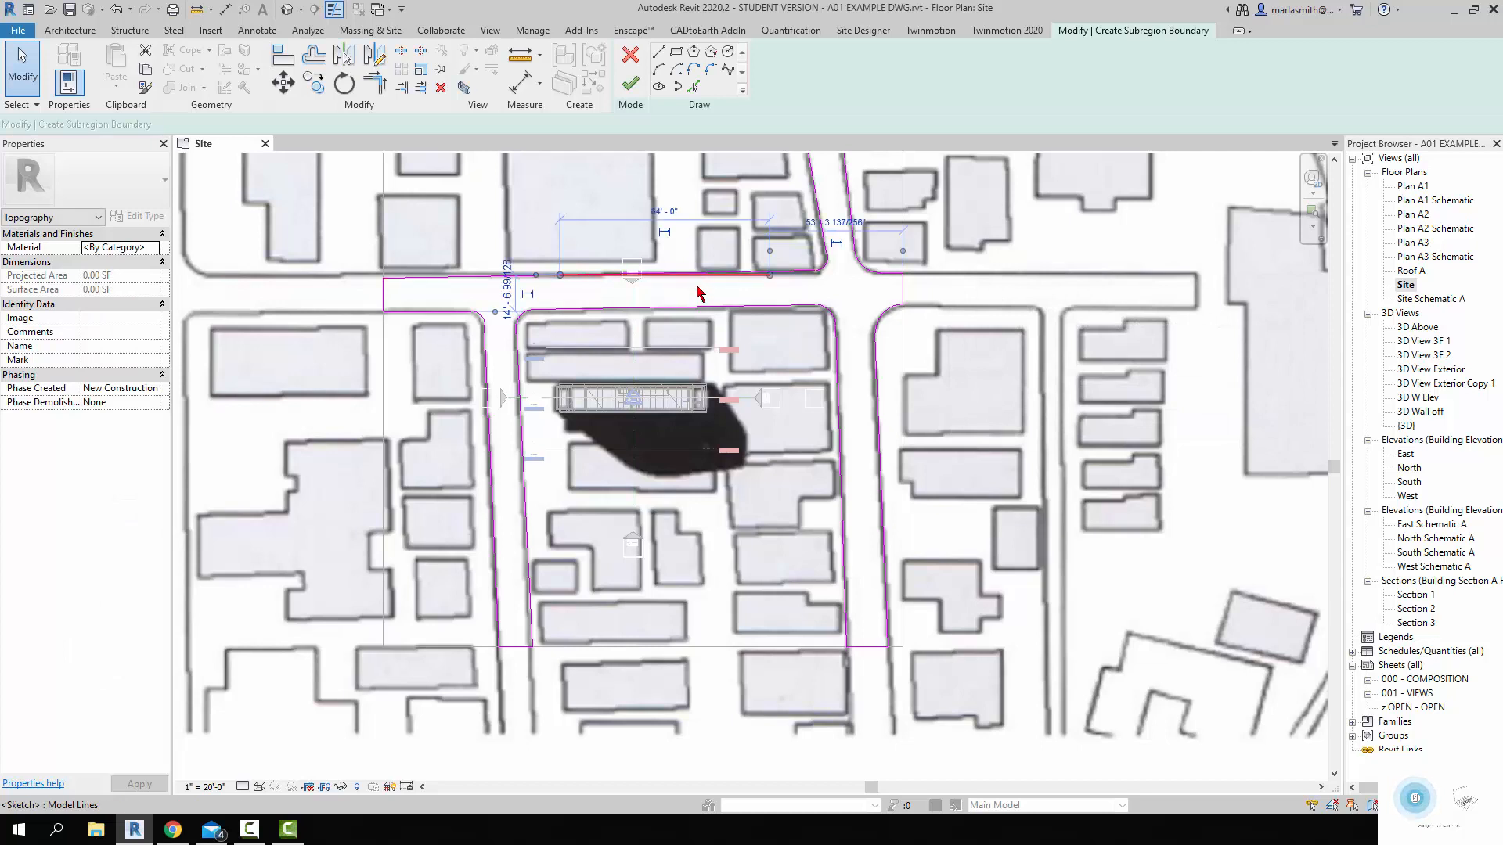
pyautogui.press('Escape')
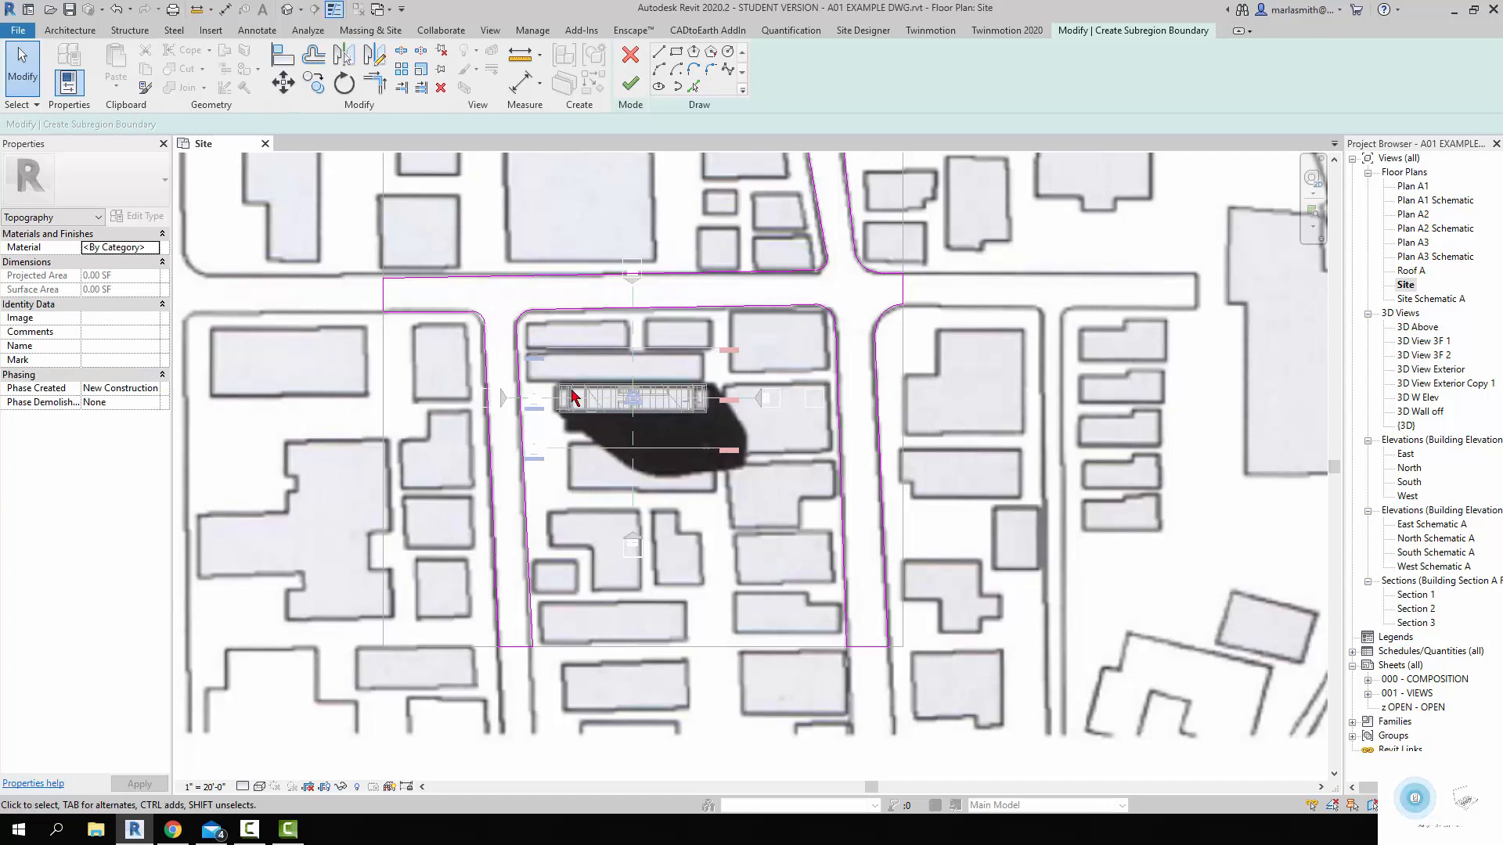
pyautogui.click(631, 83)
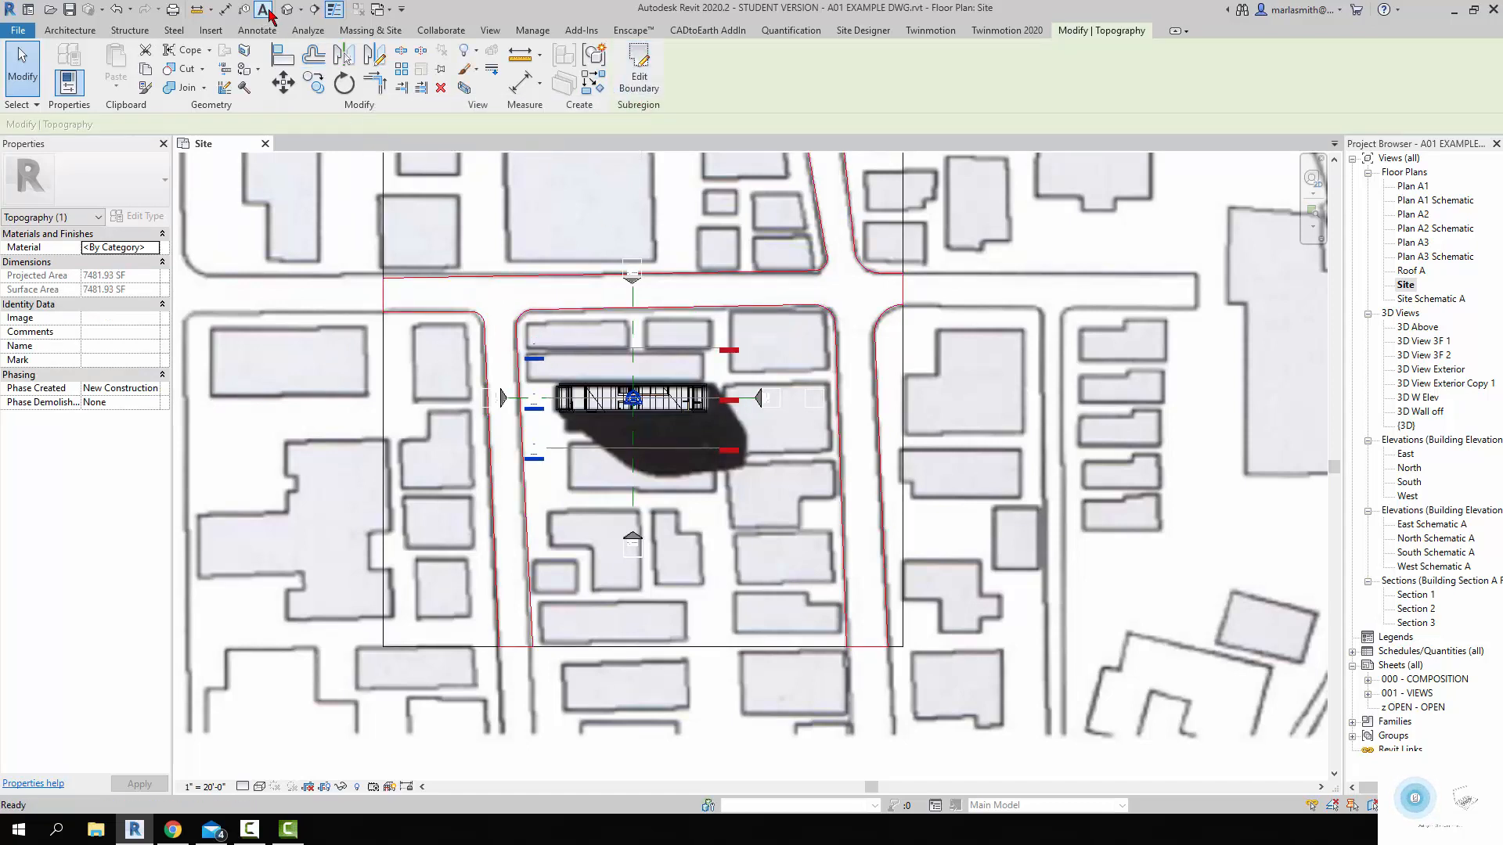
# Step: In the default 3D view, select the street subregion, search its materials for "asphalt" and add Asphalt, Pavement, Light Grey to the project
pyautogui.click(286, 11)
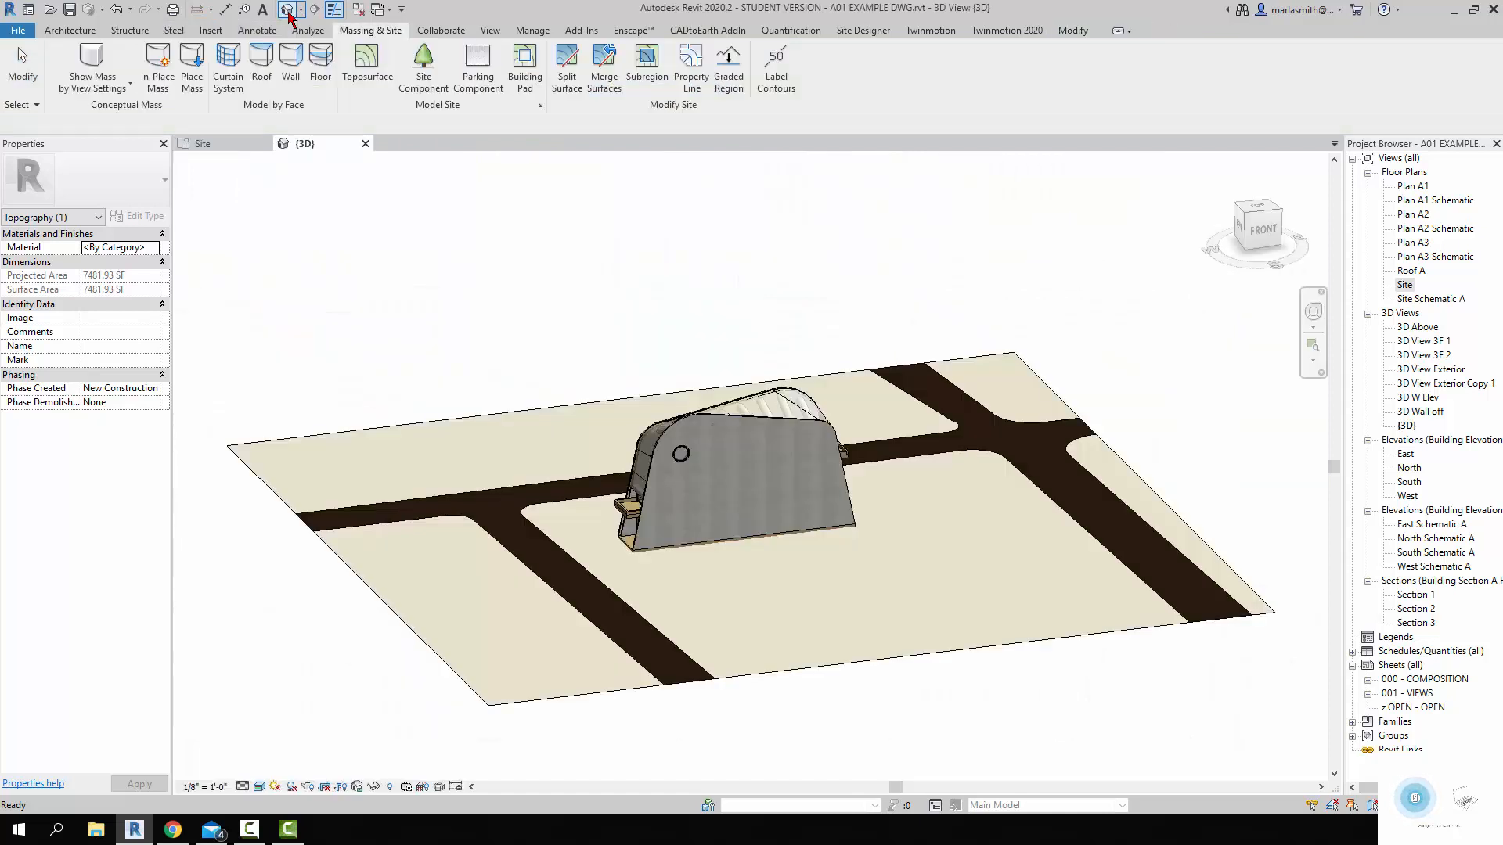
pyautogui.click(692, 683)
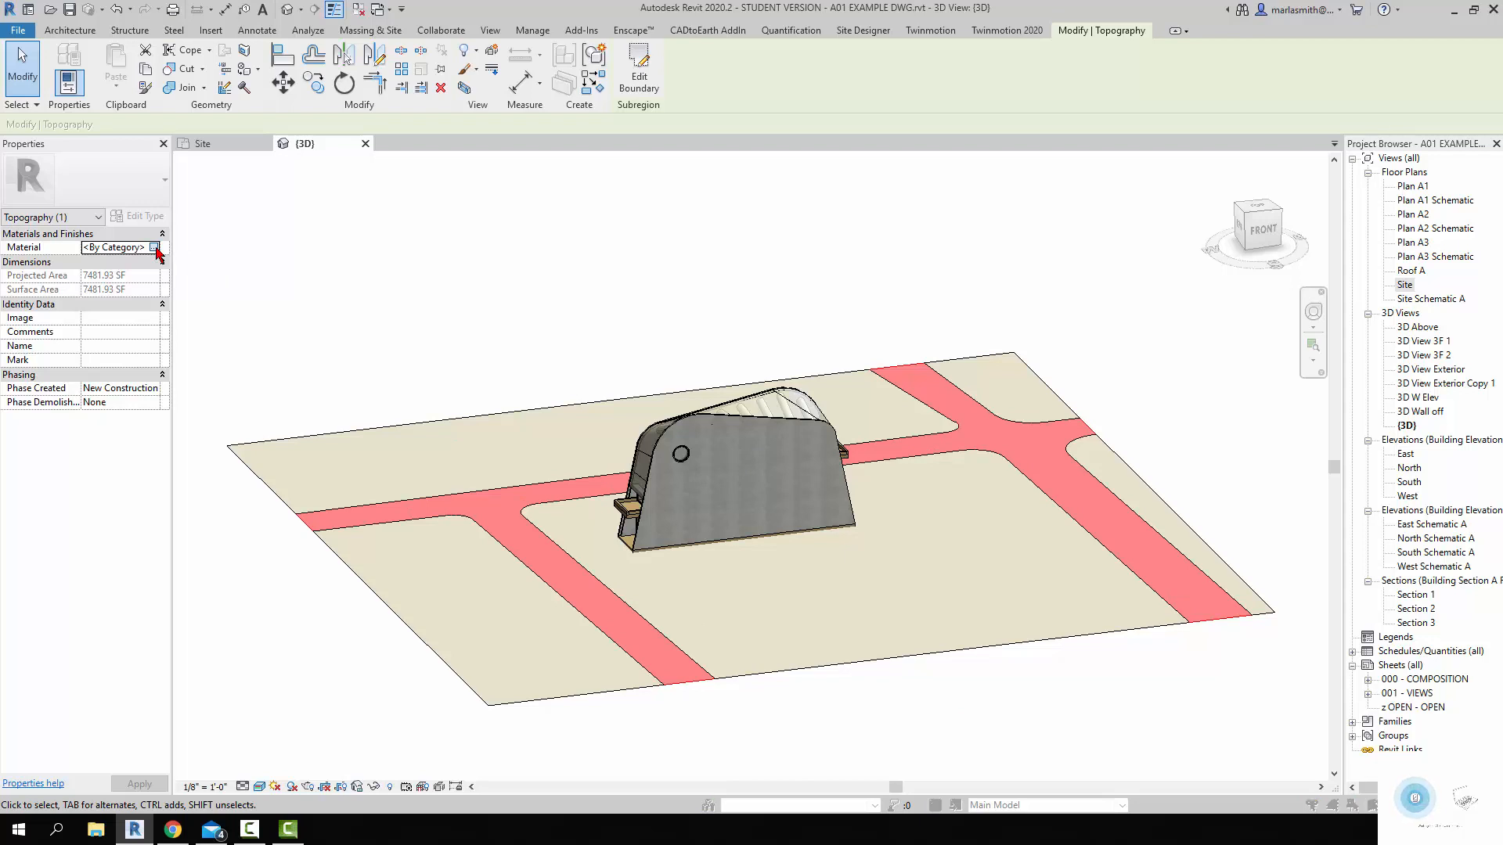
pyautogui.click(154, 247)
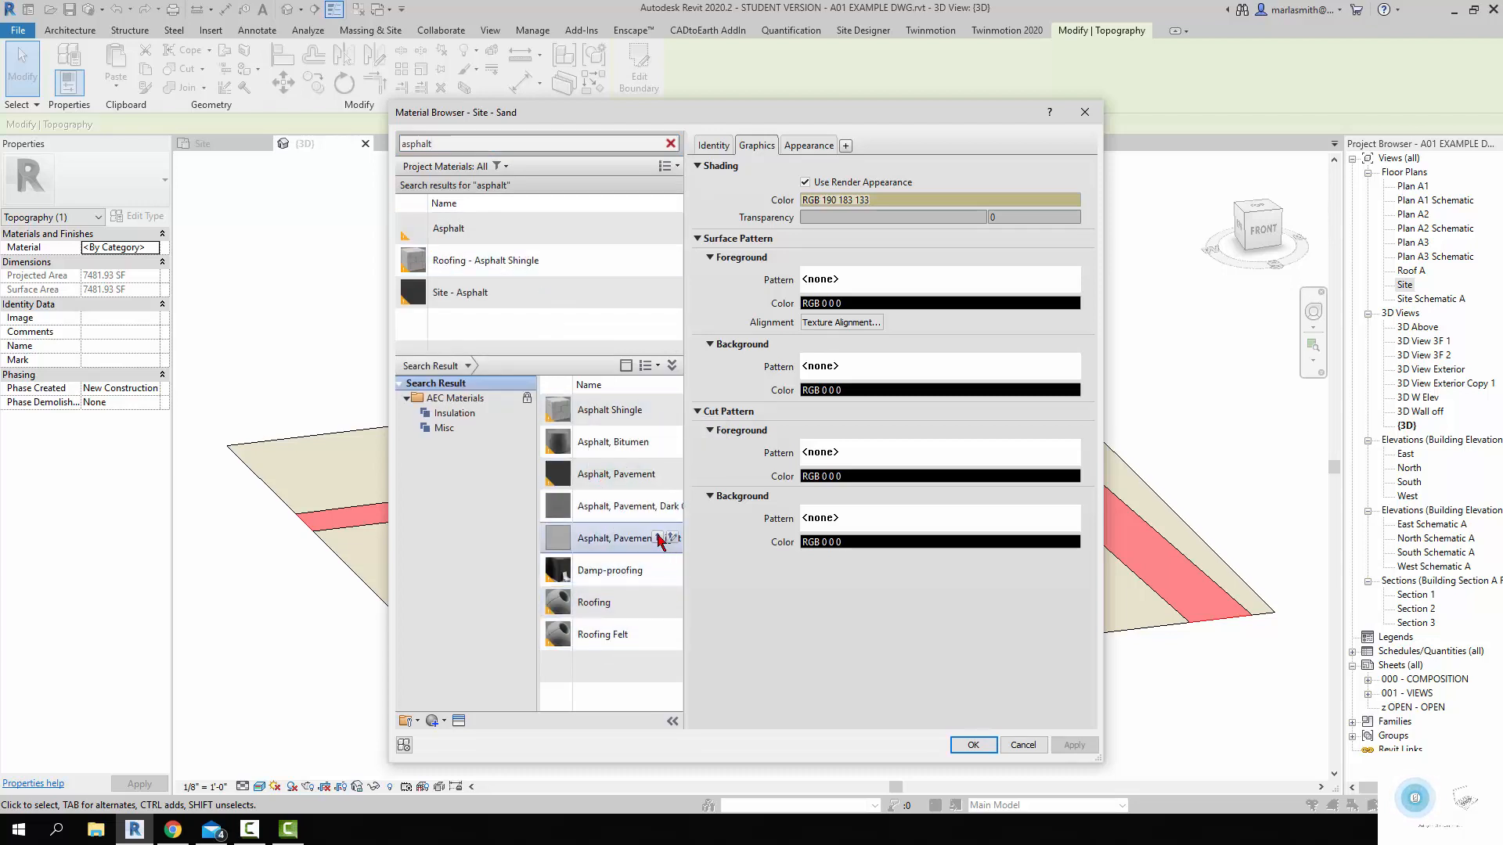
pyautogui.click(659, 537)
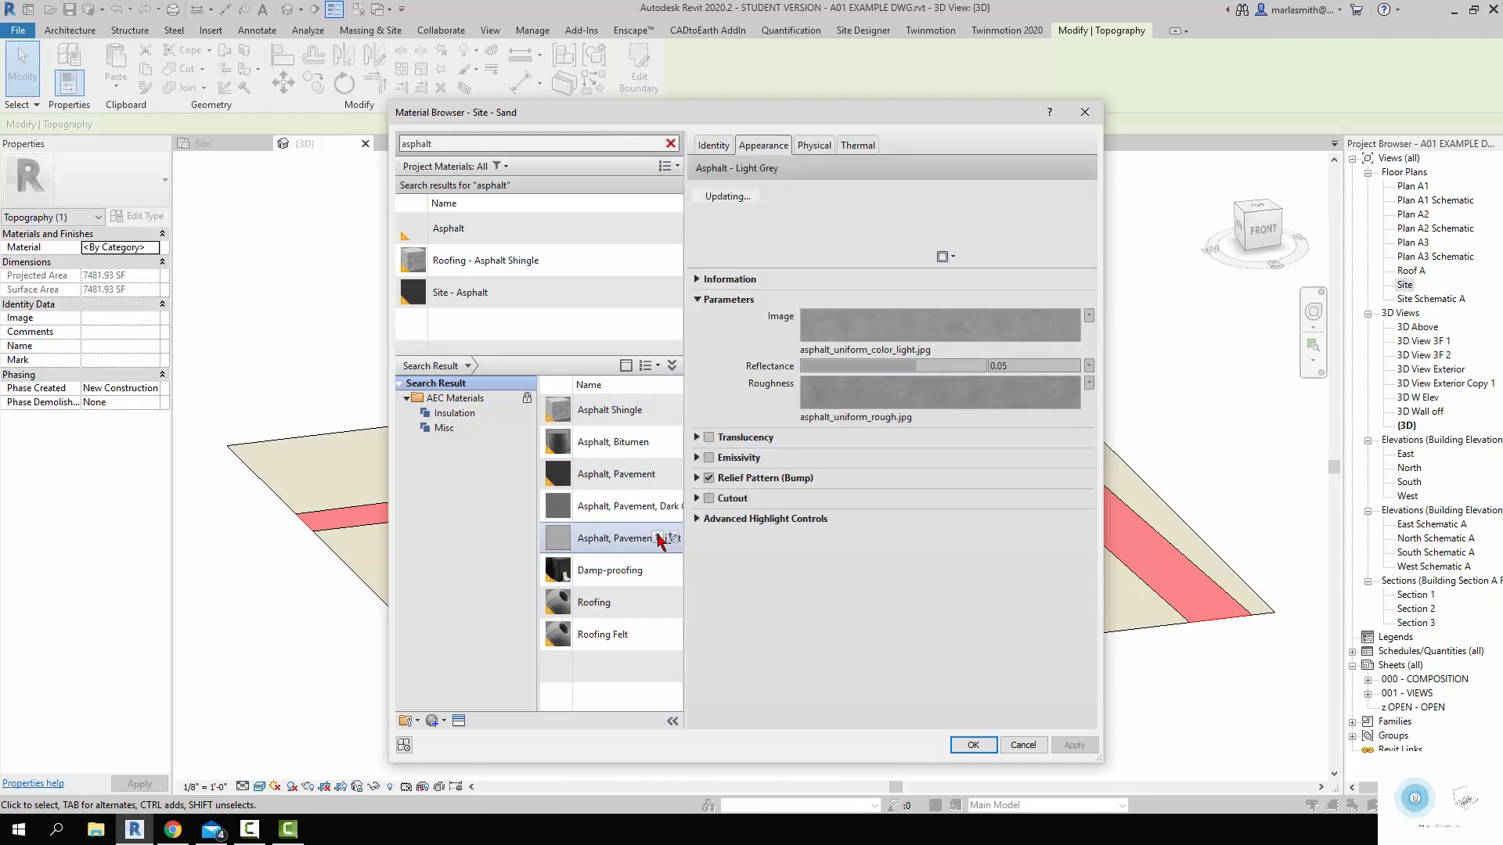
pyautogui.click(473, 293)
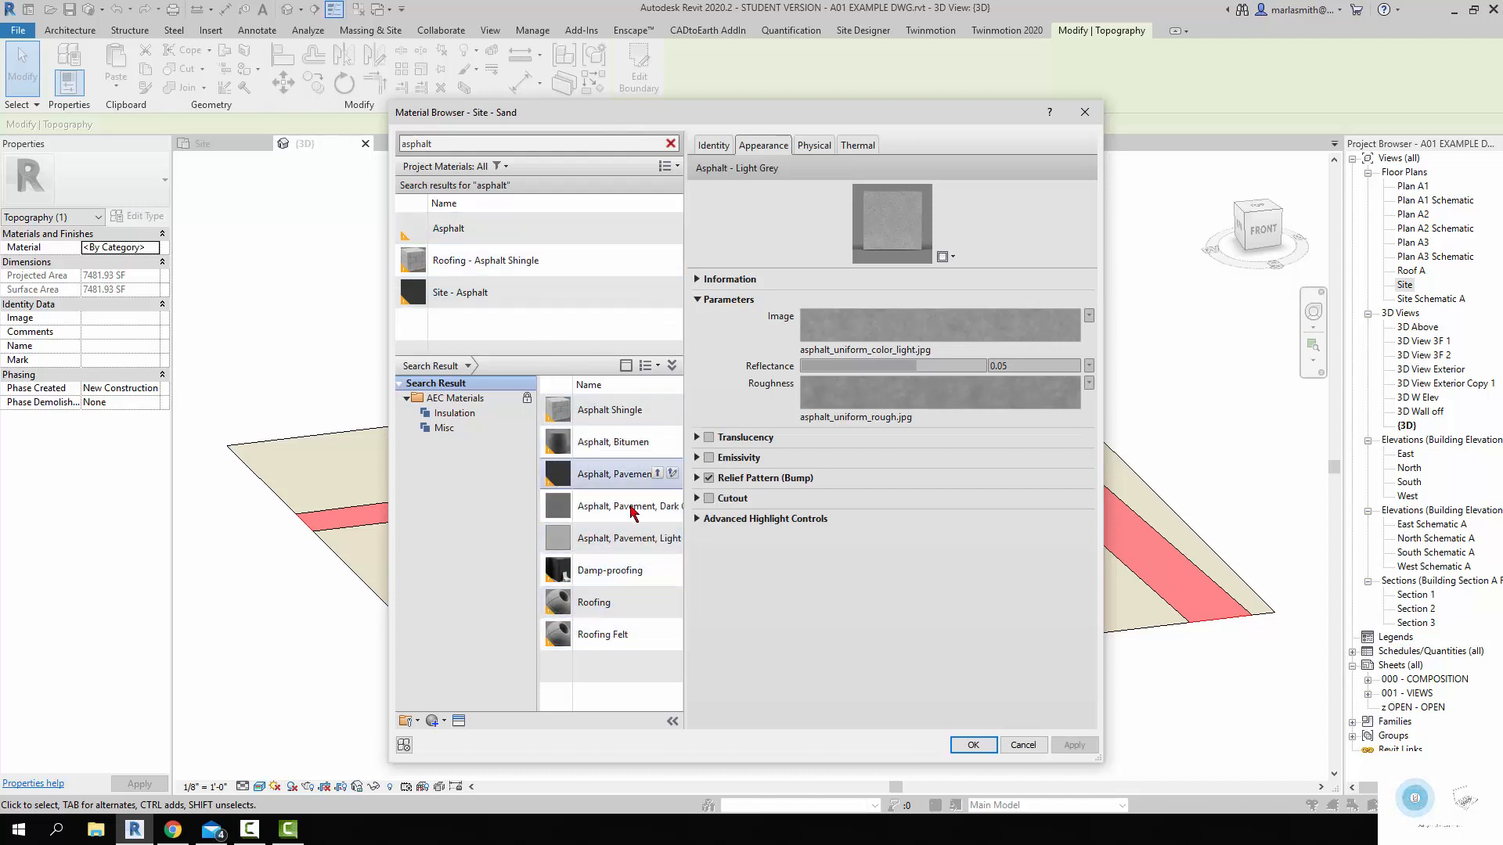
pyautogui.click(659, 540)
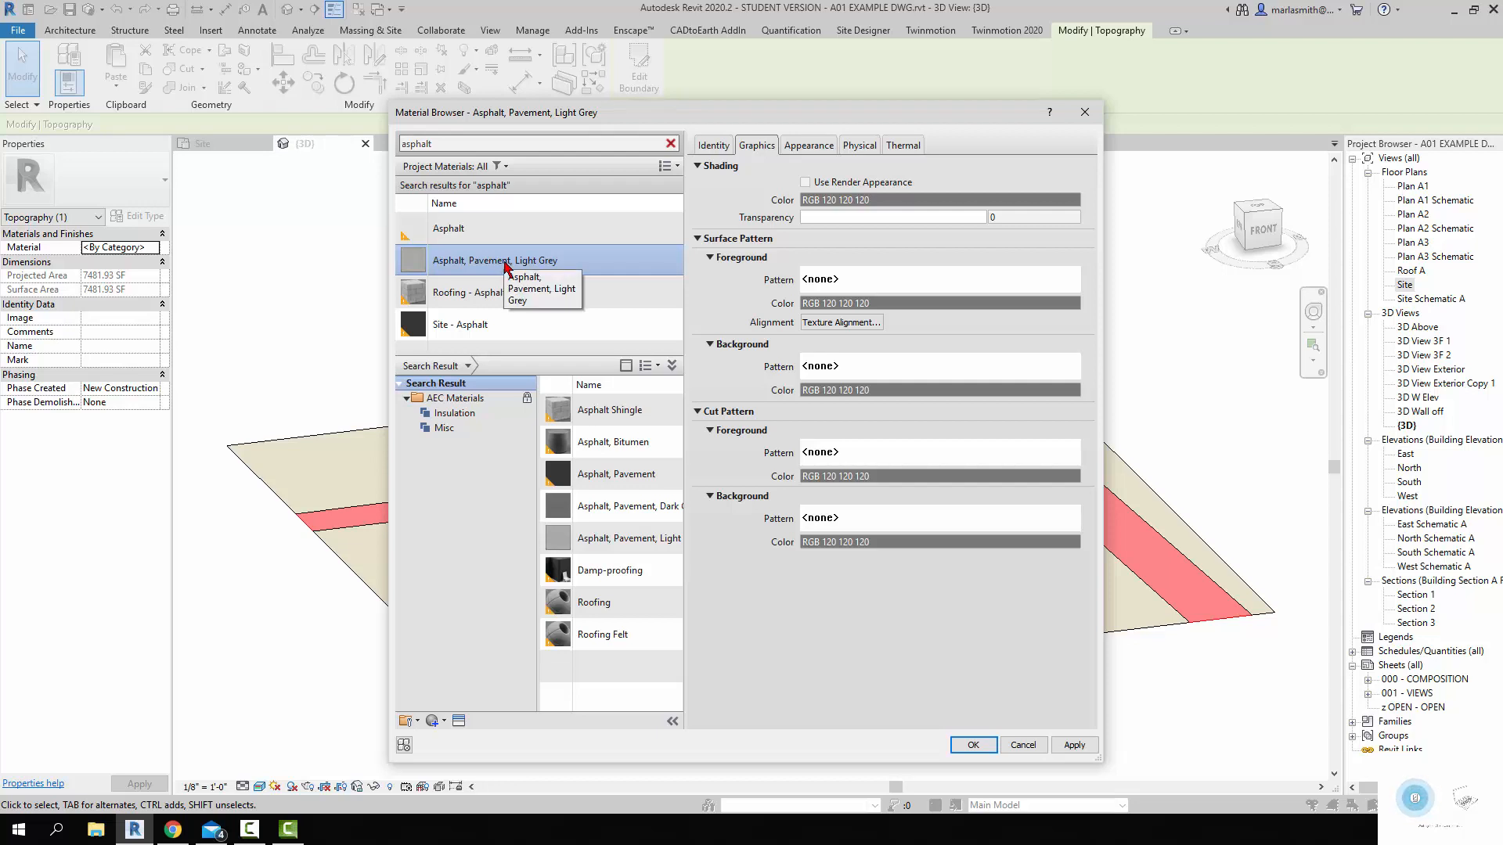
# Step: Make the light grey asphalt's shading use its render appearance, and assign the material to the street subregion
pyautogui.click(806, 183)
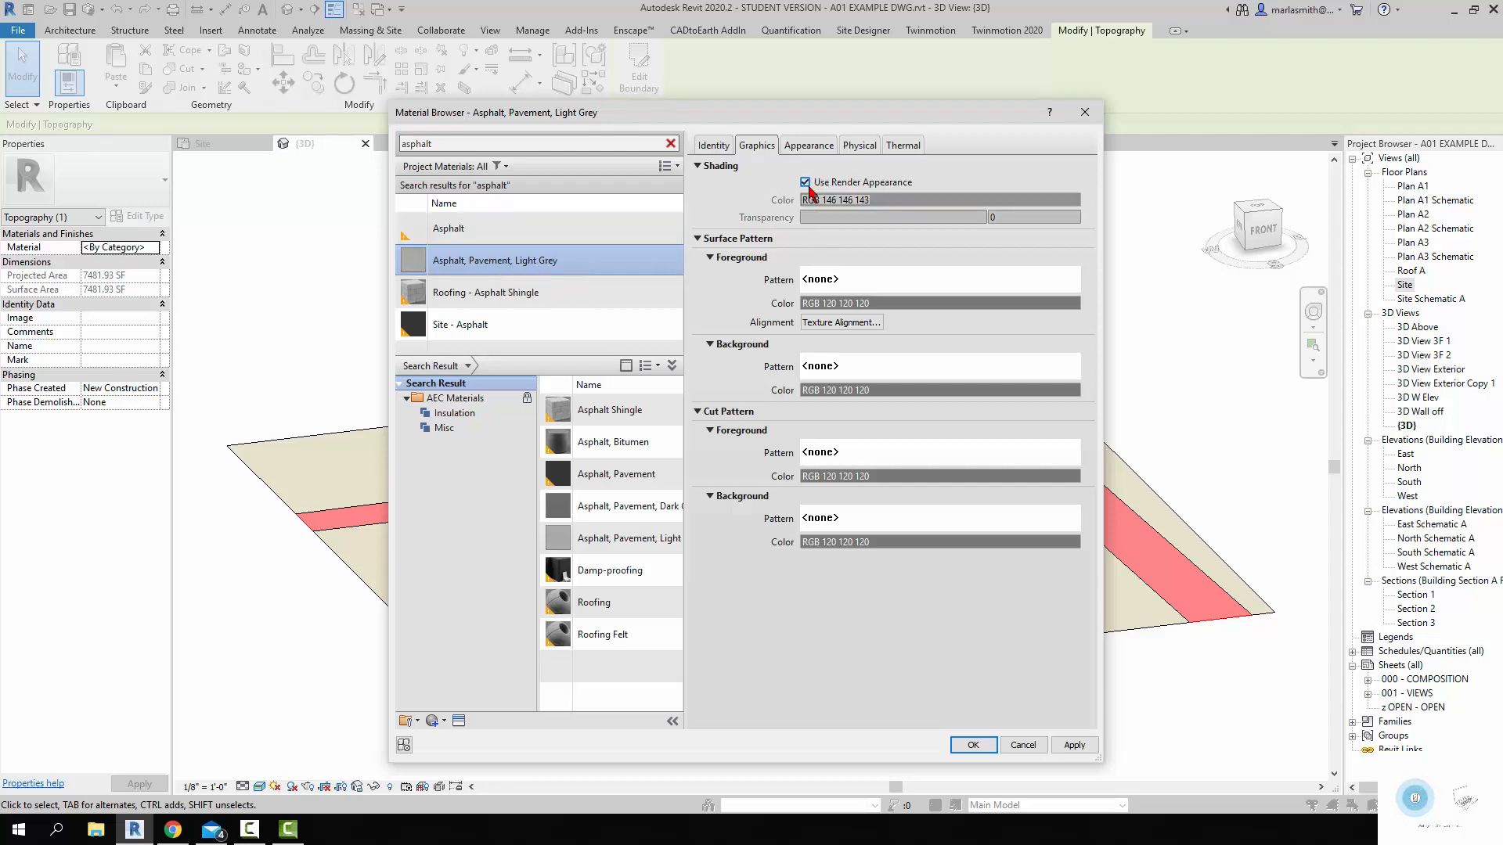
pyautogui.click(829, 147)
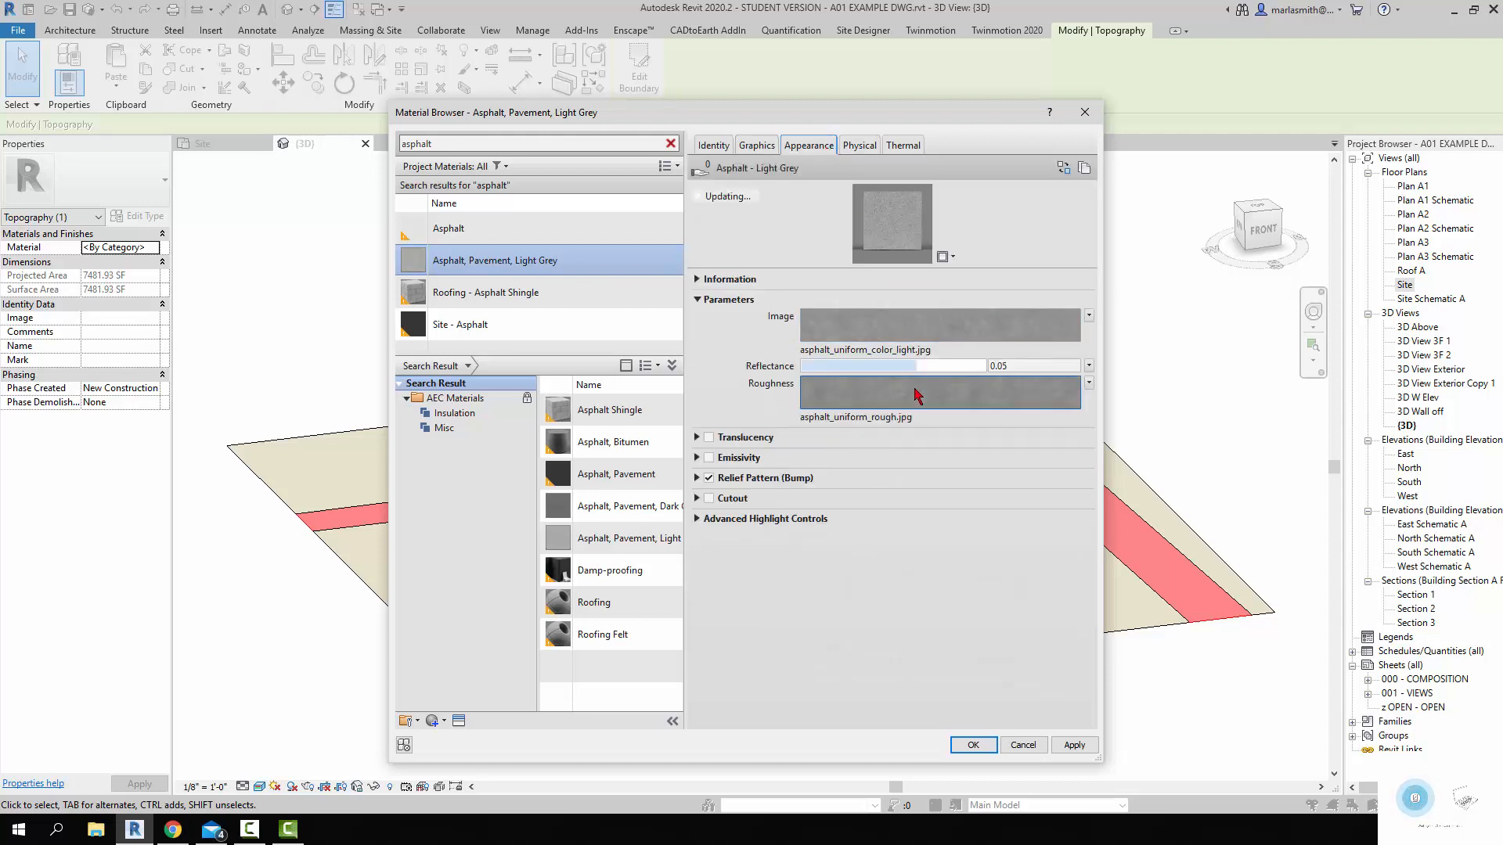
pyautogui.click(973, 744)
pyautogui.click(375, 322)
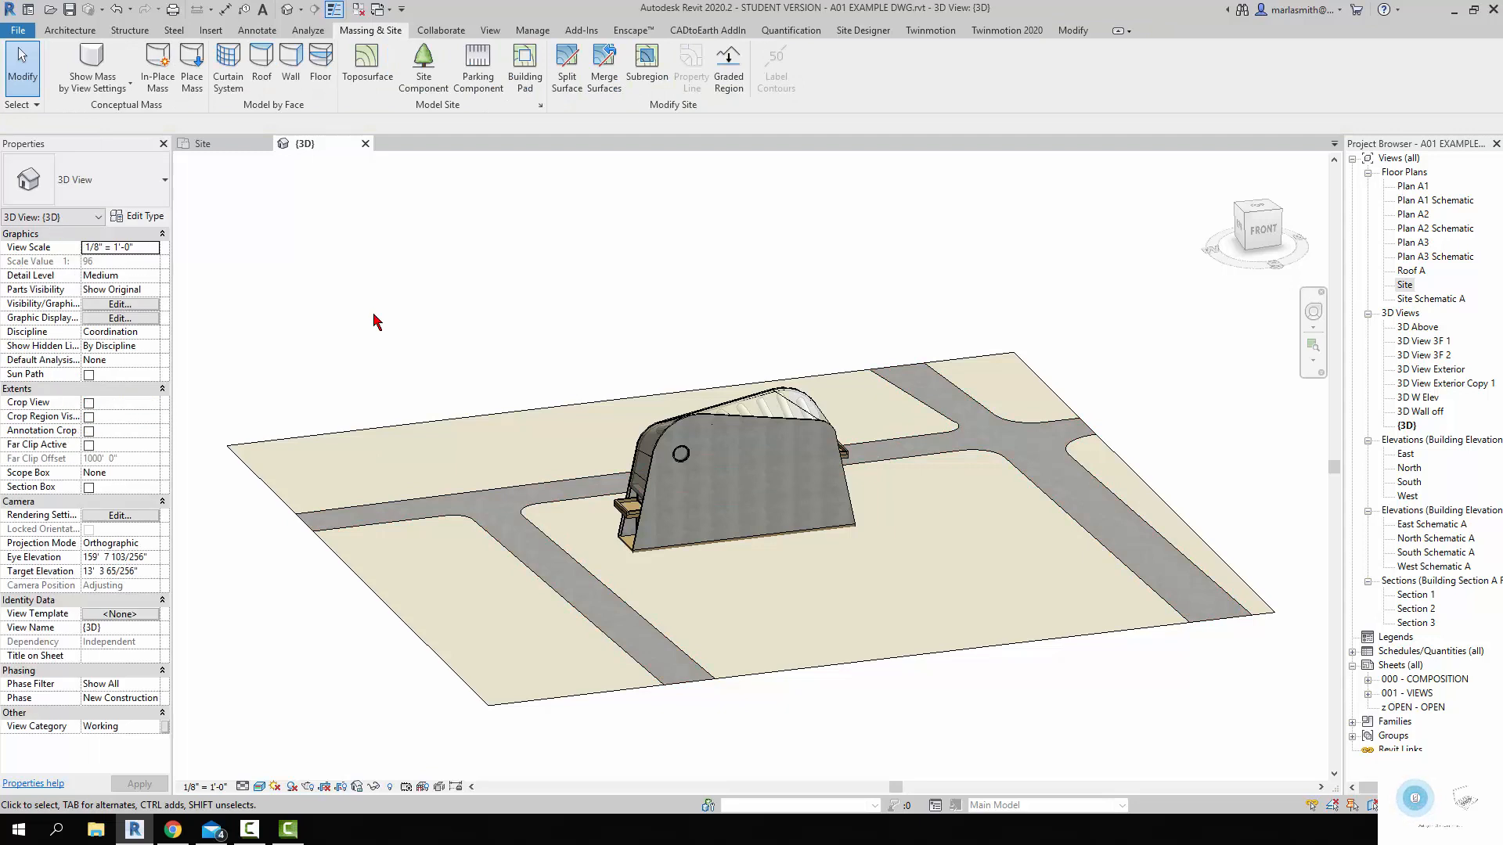